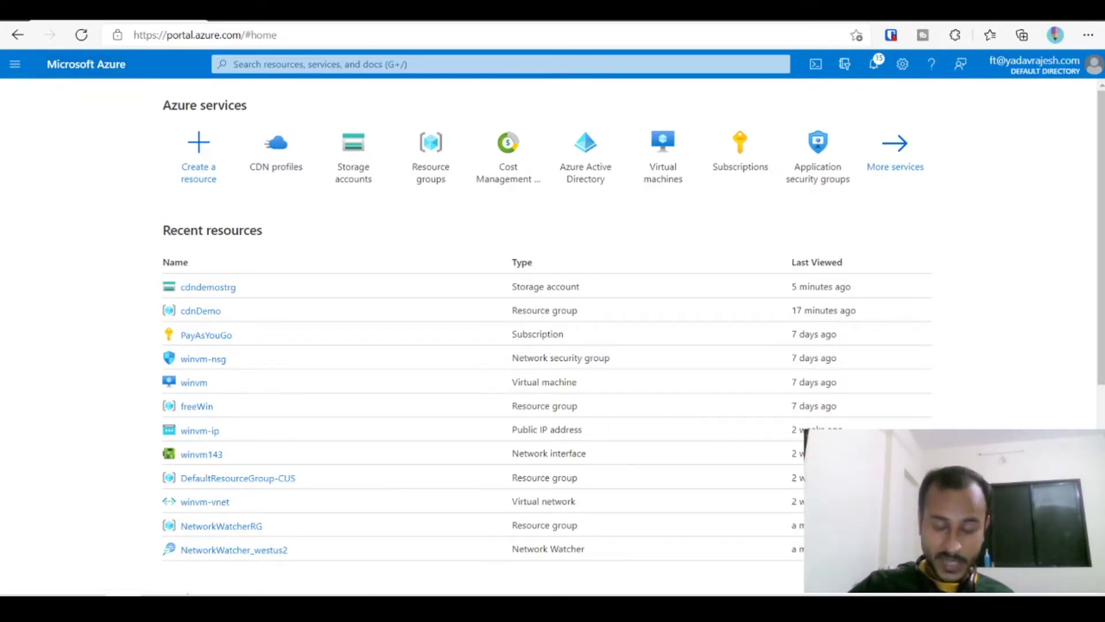
# Open the cdndemostrg storage account in the cdnDemo resource group
pyautogui.click(432, 144)
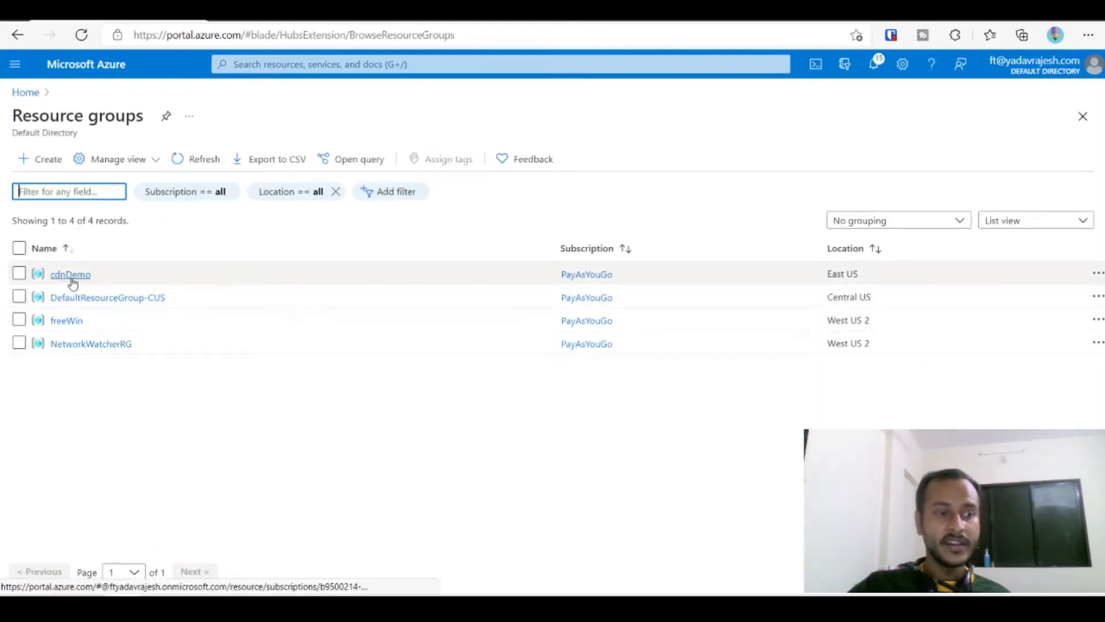
pyautogui.click(70, 275)
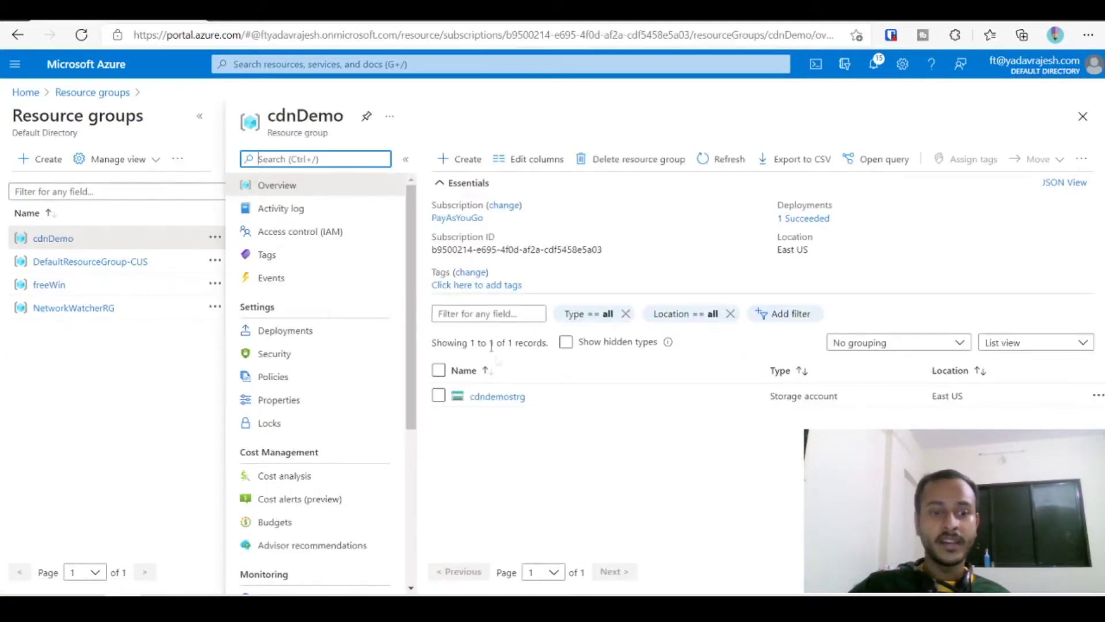
pyautogui.click(498, 397)
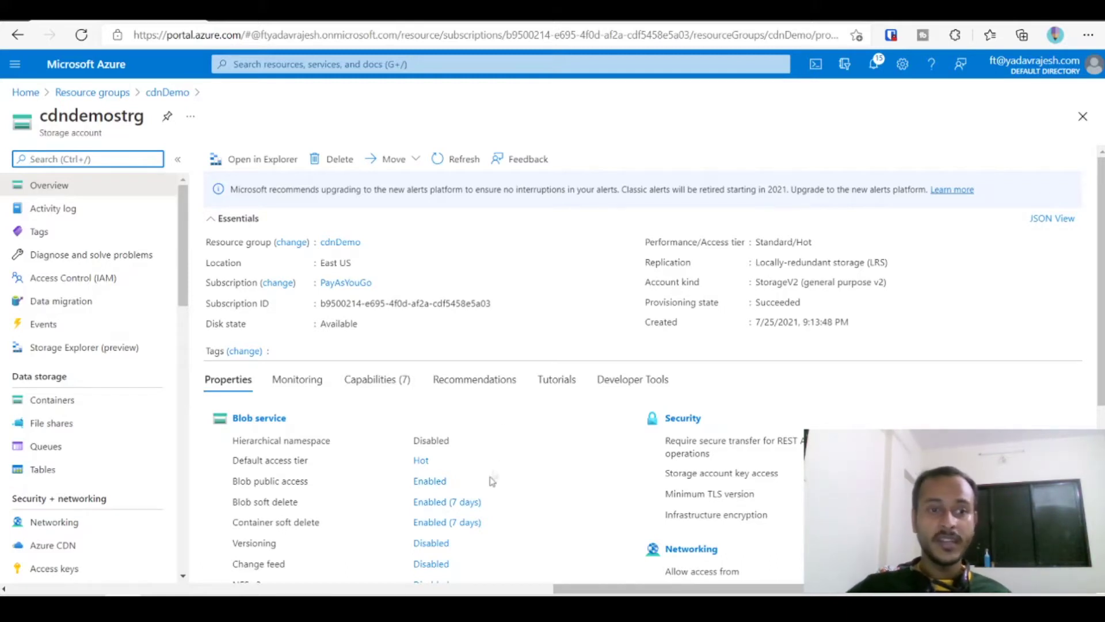
pyautogui.doubleClick(90, 115)
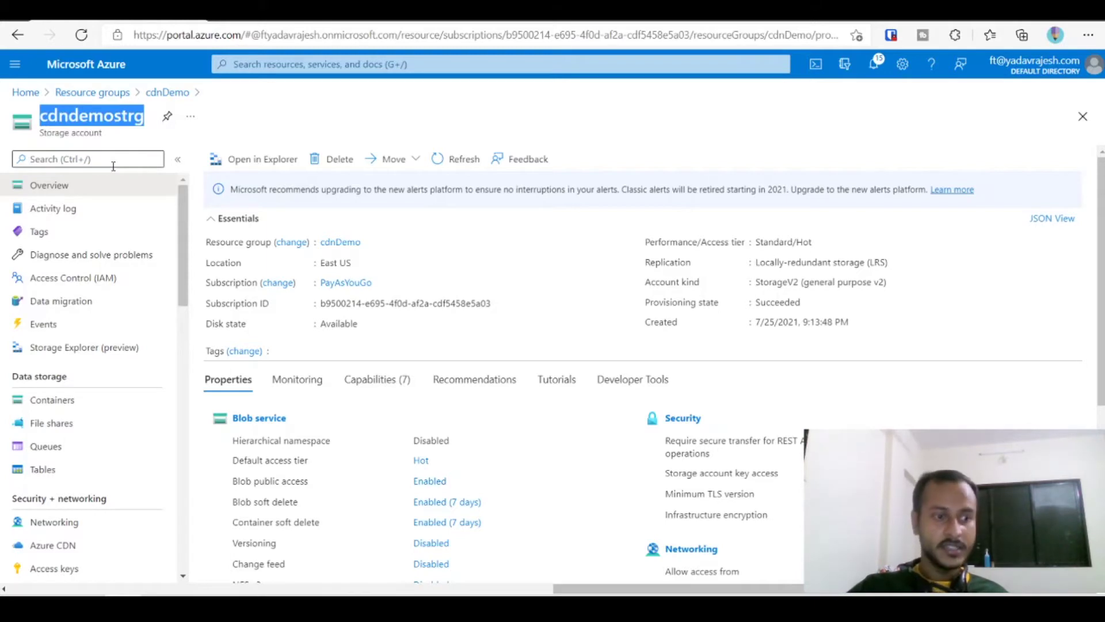
# Open the test container among the storage account's blob containers
pyautogui.scroll(-2, 74, 313)
pyautogui.click(84, 277)
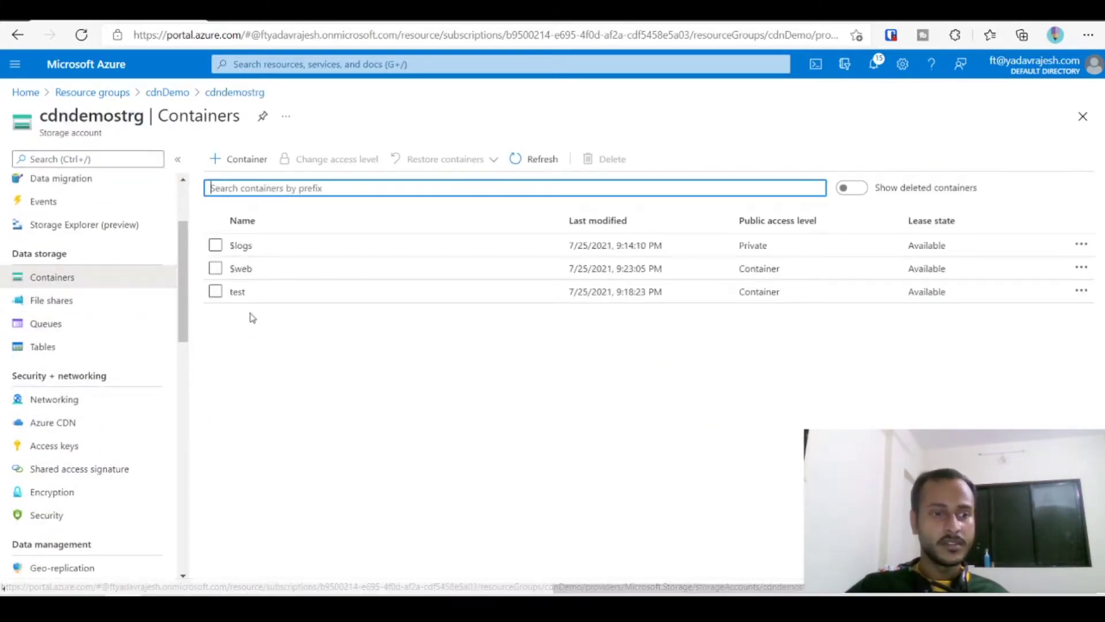
pyautogui.click(277, 298)
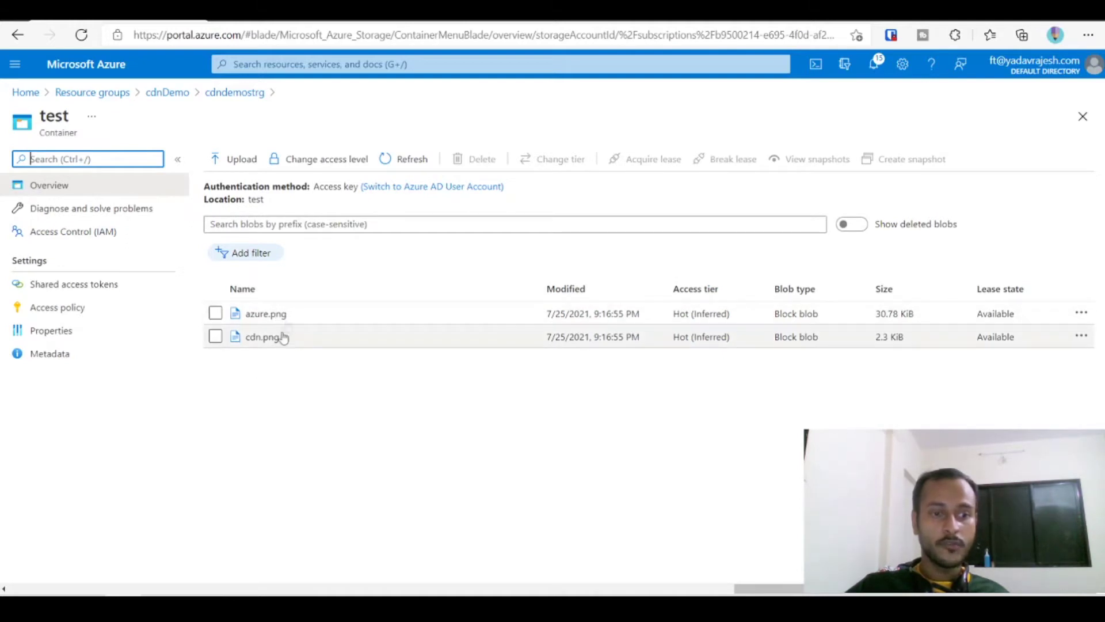
# Preview the azure.png and cdn.png images stored in the test container, then close the blob details
pyautogui.click(812, 314)
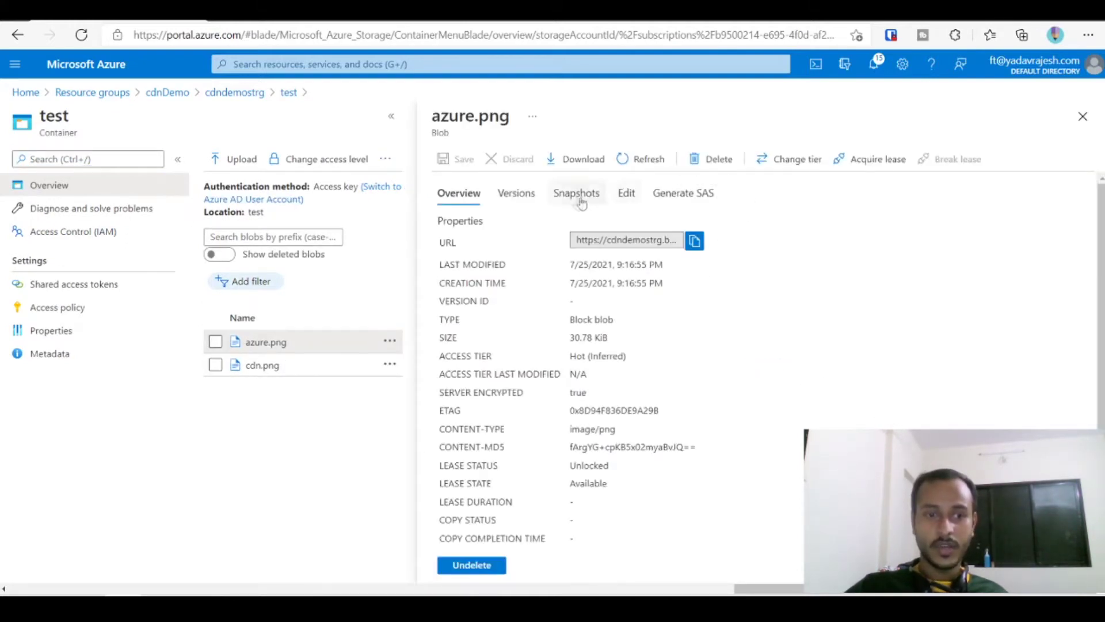
pyautogui.click(626, 196)
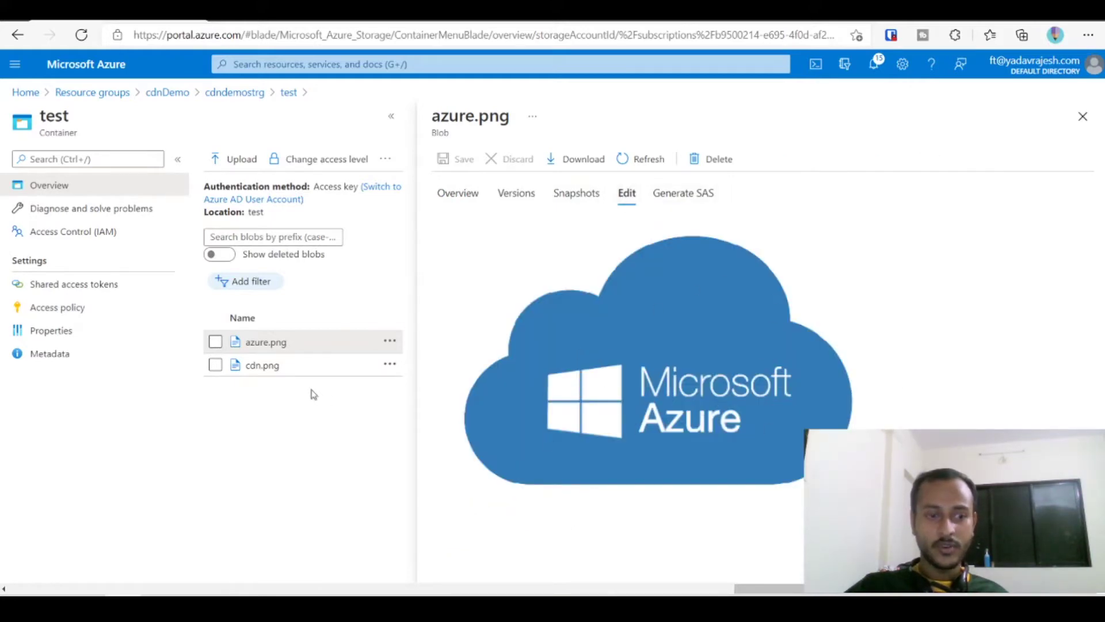
pyautogui.click(262, 366)
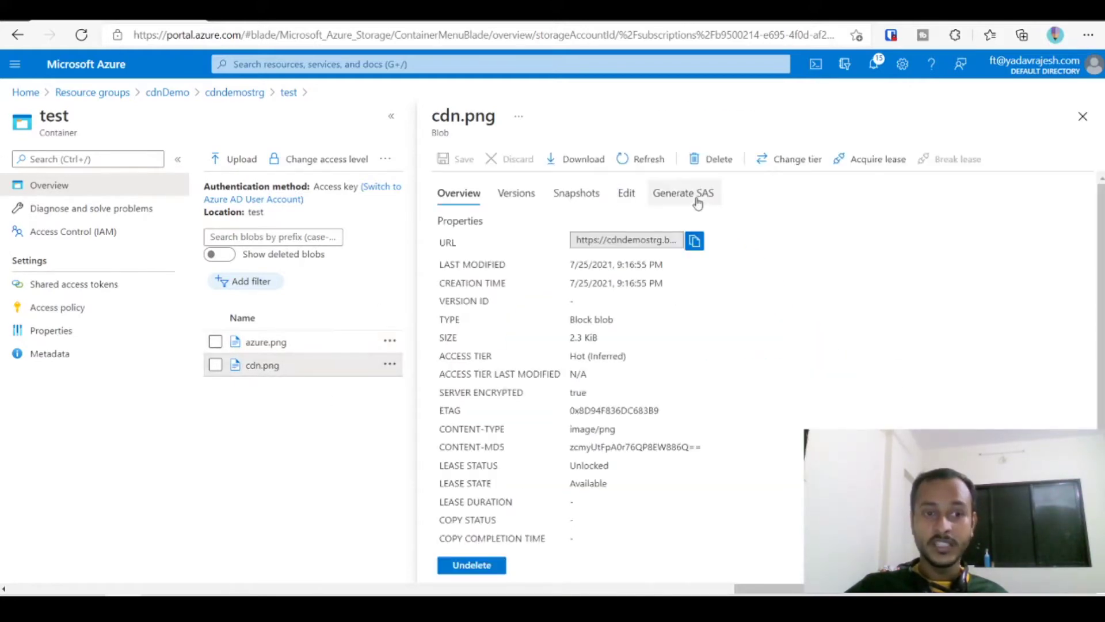
pyautogui.click(626, 194)
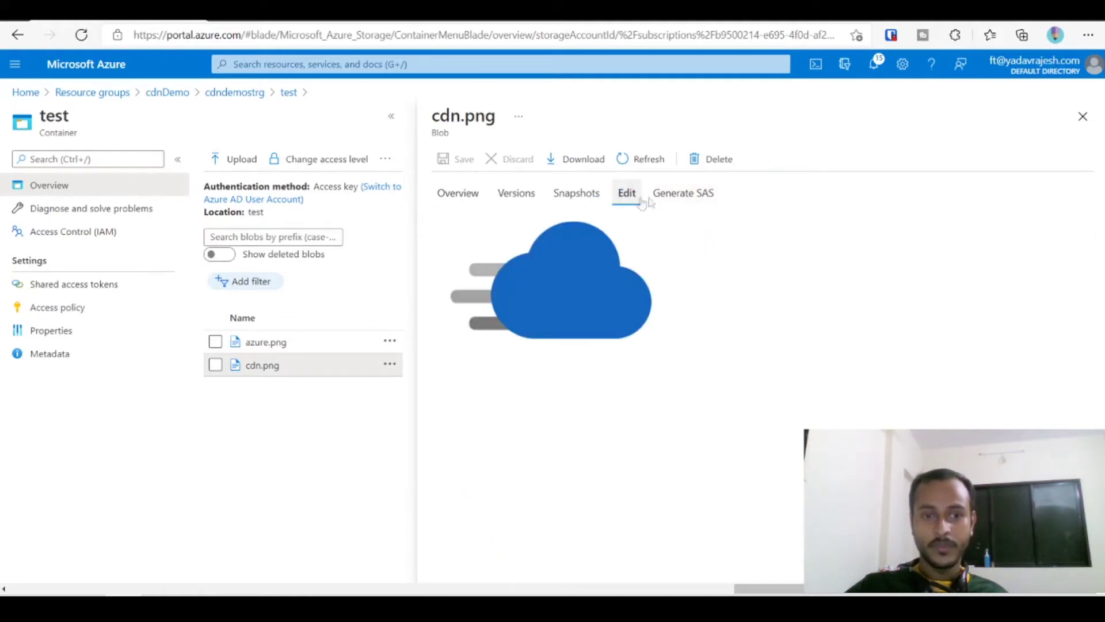
pyautogui.click(1083, 115)
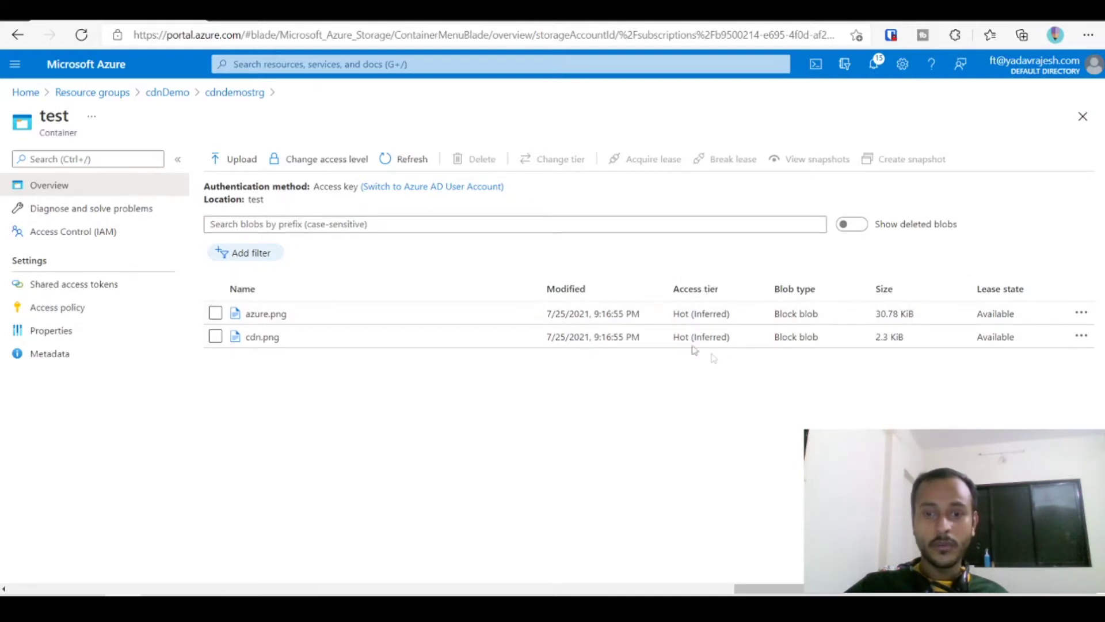
# Copy the blob URL of azure.png and load it in a separate browser tab to check public access, then close that tab
pyautogui.click(759, 316)
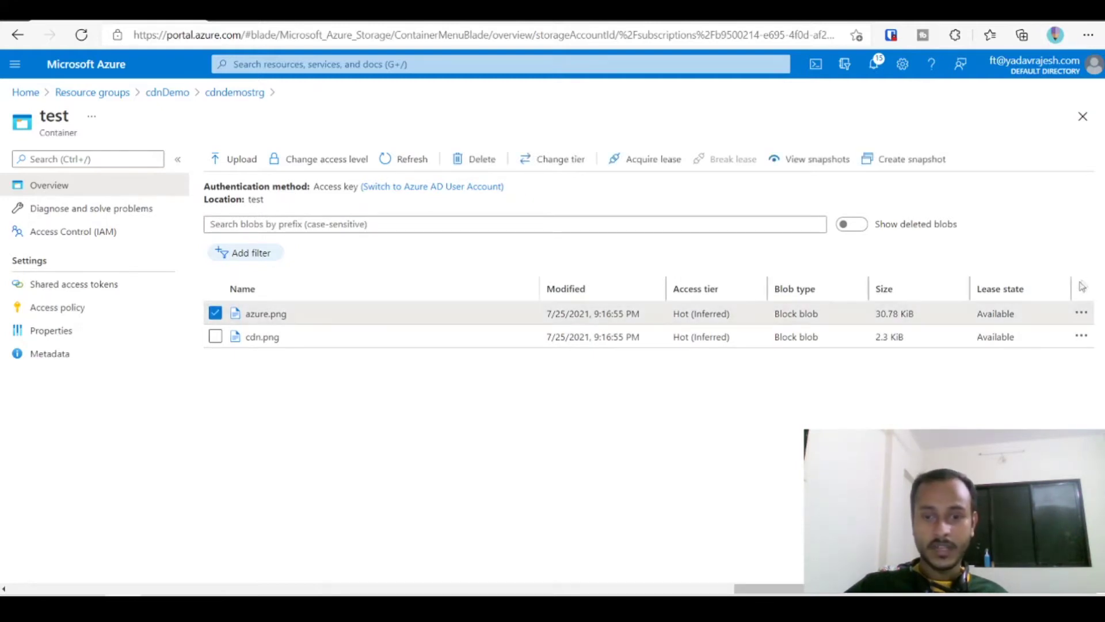
pyautogui.click(1081, 313)
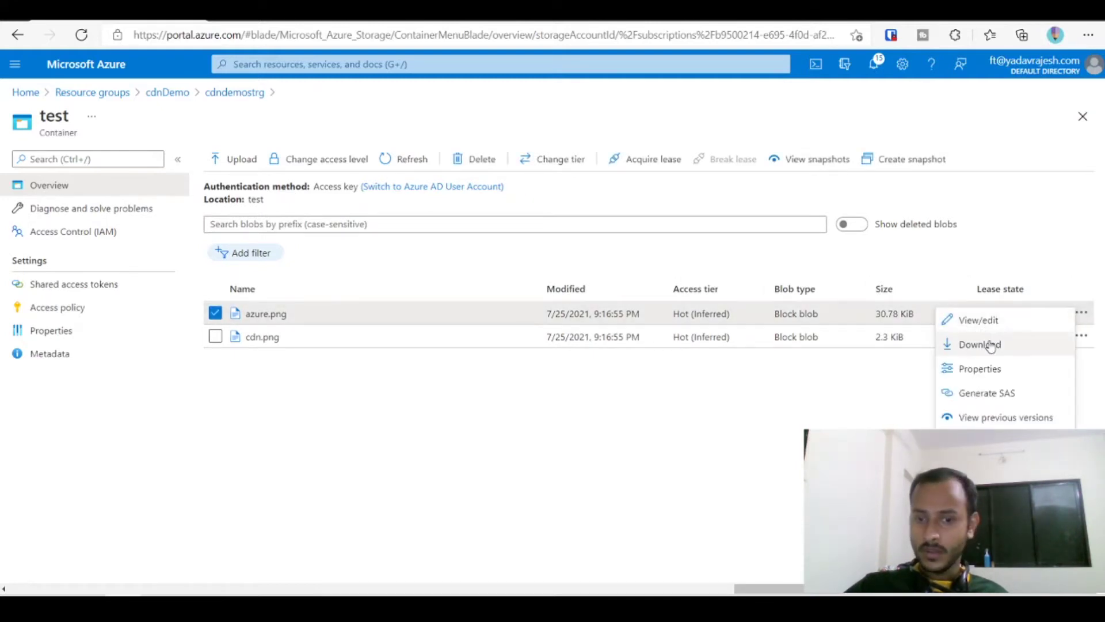
pyautogui.click(978, 320)
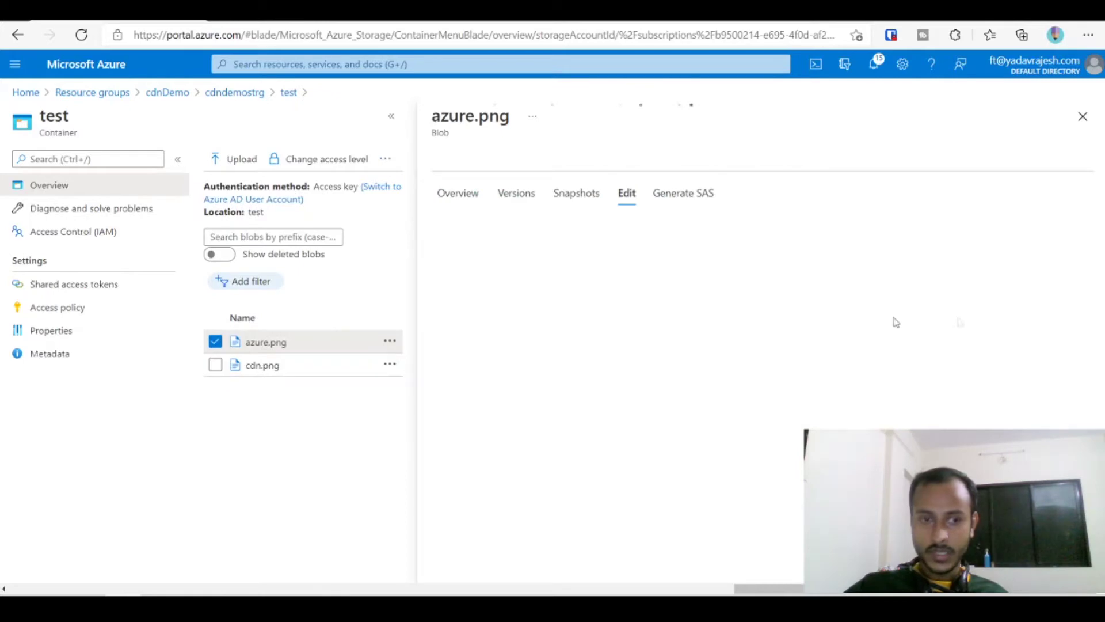
pyautogui.click(456, 193)
pyautogui.click(689, 240)
pyautogui.click(268, 23)
pyautogui.hotkey('ctrl', 'v')
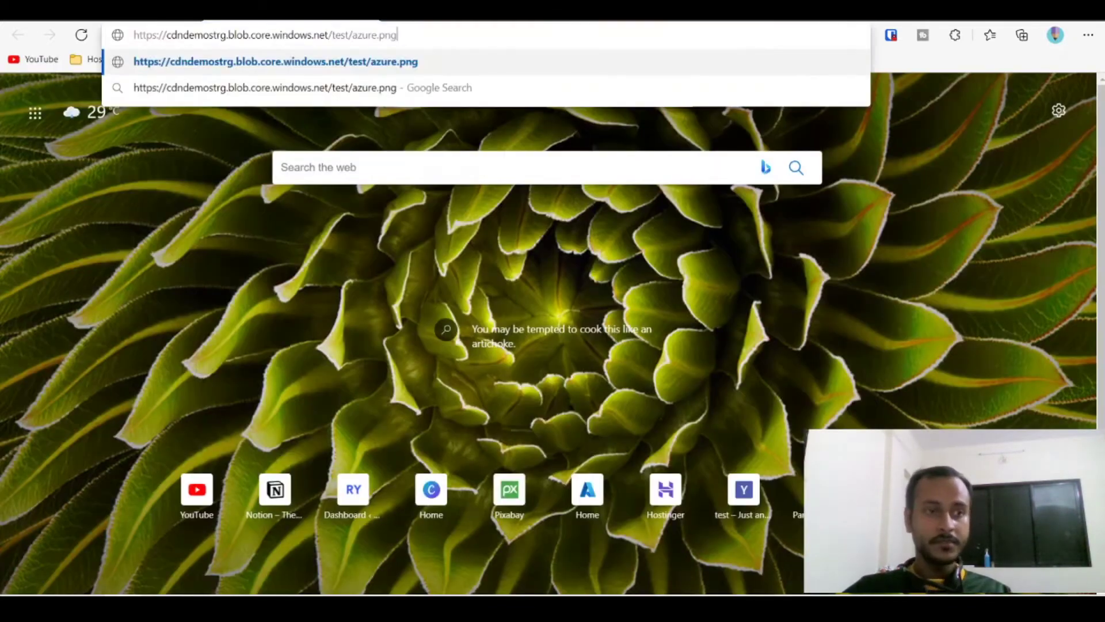
pyautogui.press('Return')
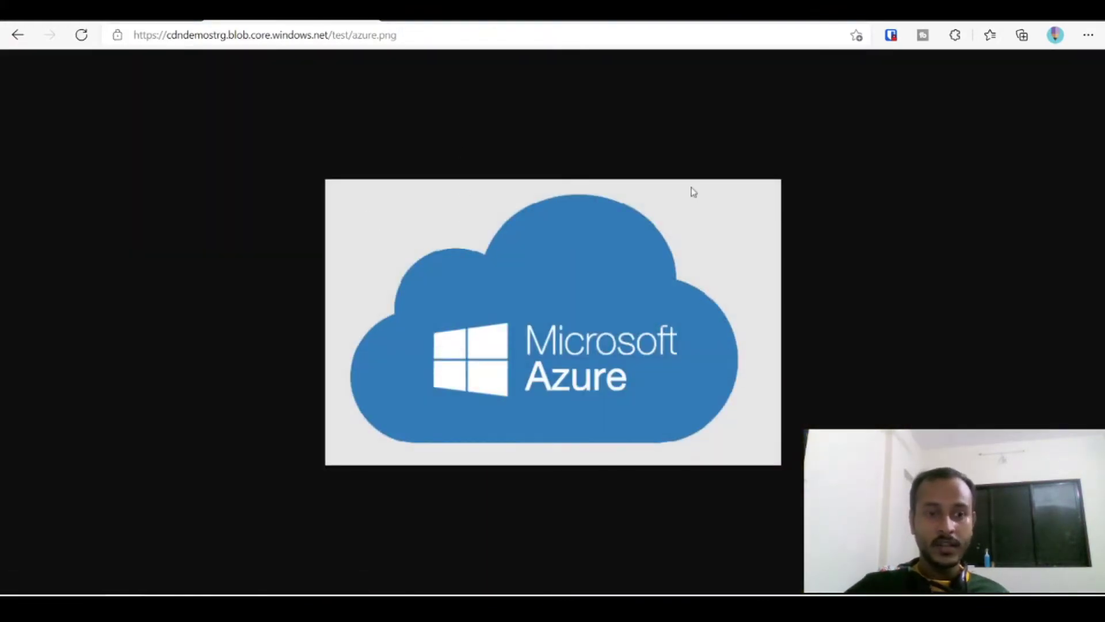
pyautogui.hotkey('ctrl', 'w')
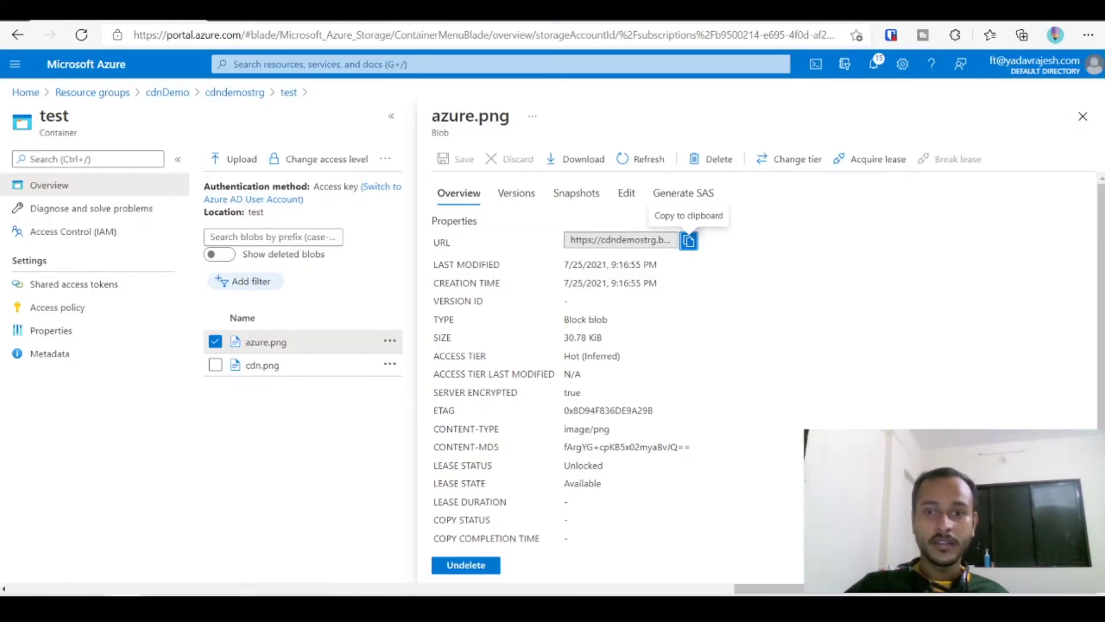
# Review the public access level options of the test container without changing them, and return to the container list
pyautogui.click(1083, 115)
pyautogui.click(320, 159)
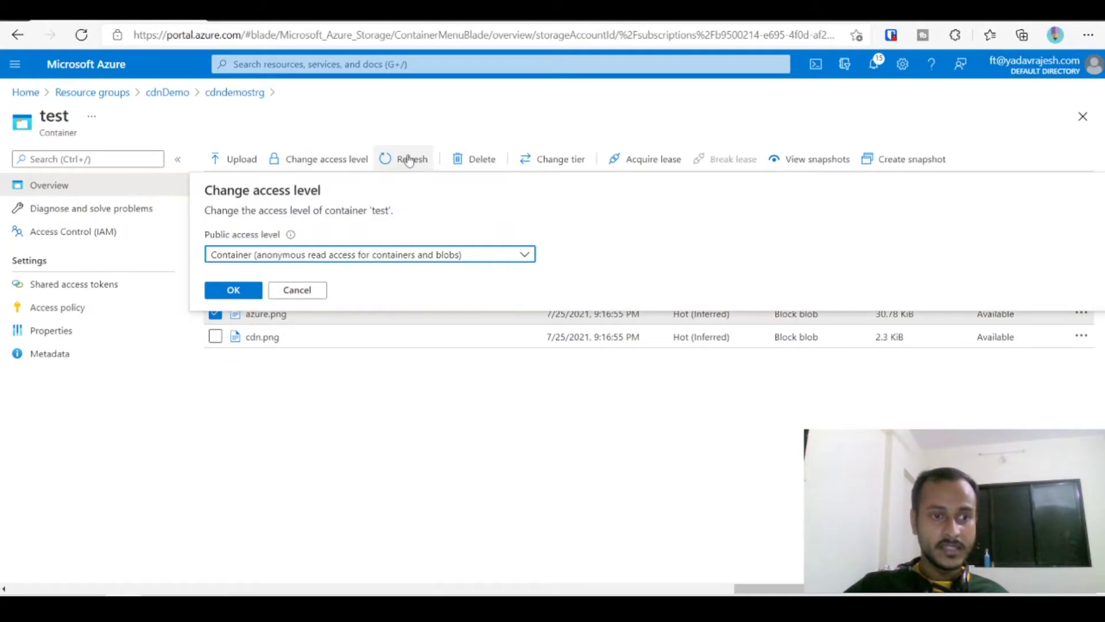
pyautogui.click(310, 255)
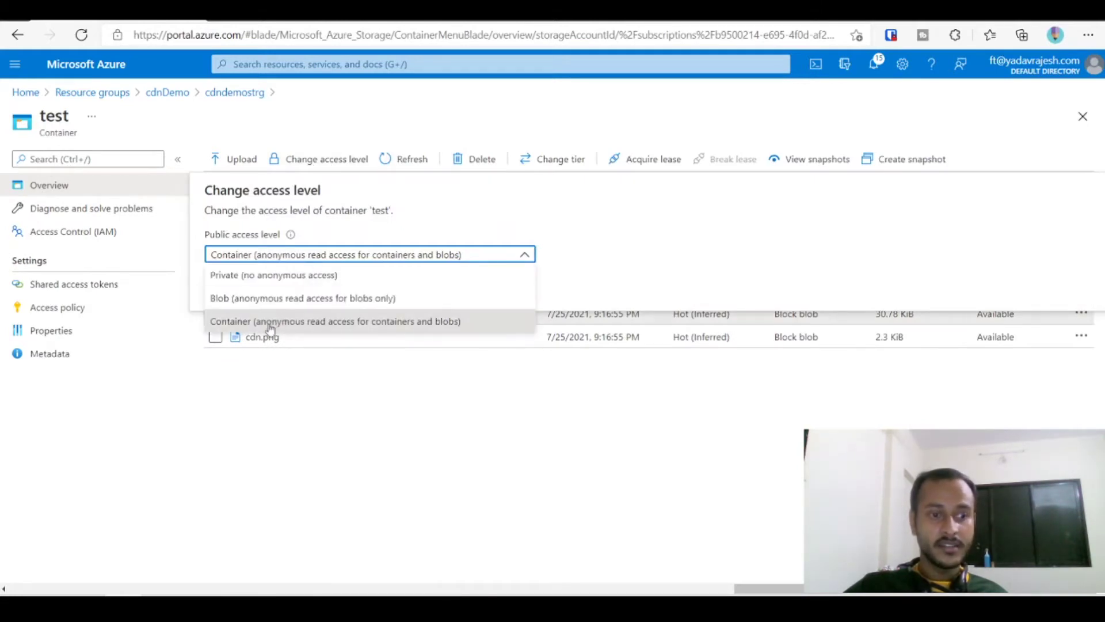
pyautogui.click(332, 441)
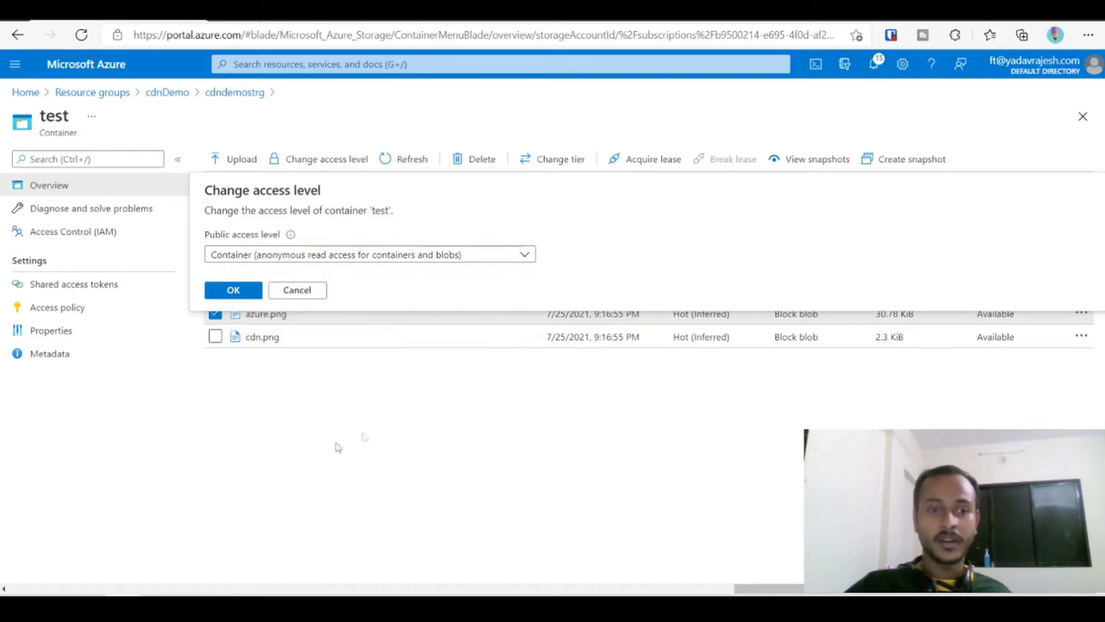
pyautogui.click(1082, 117)
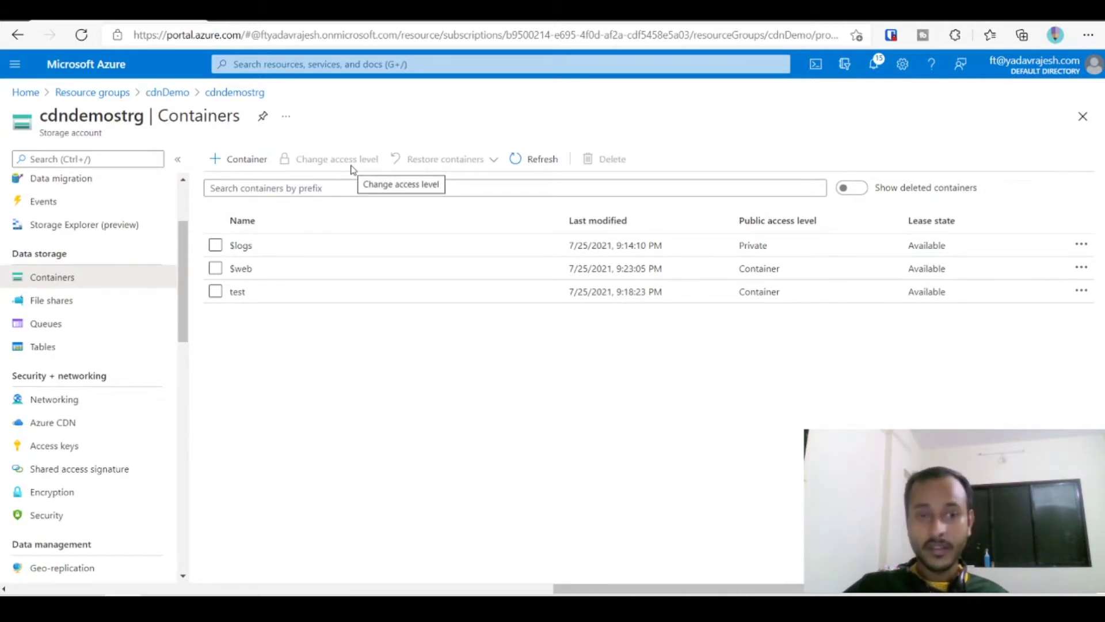
# Open the Azure CDN settings of the cdndemostrg storage account
pyautogui.scroll(3, 157, 288)
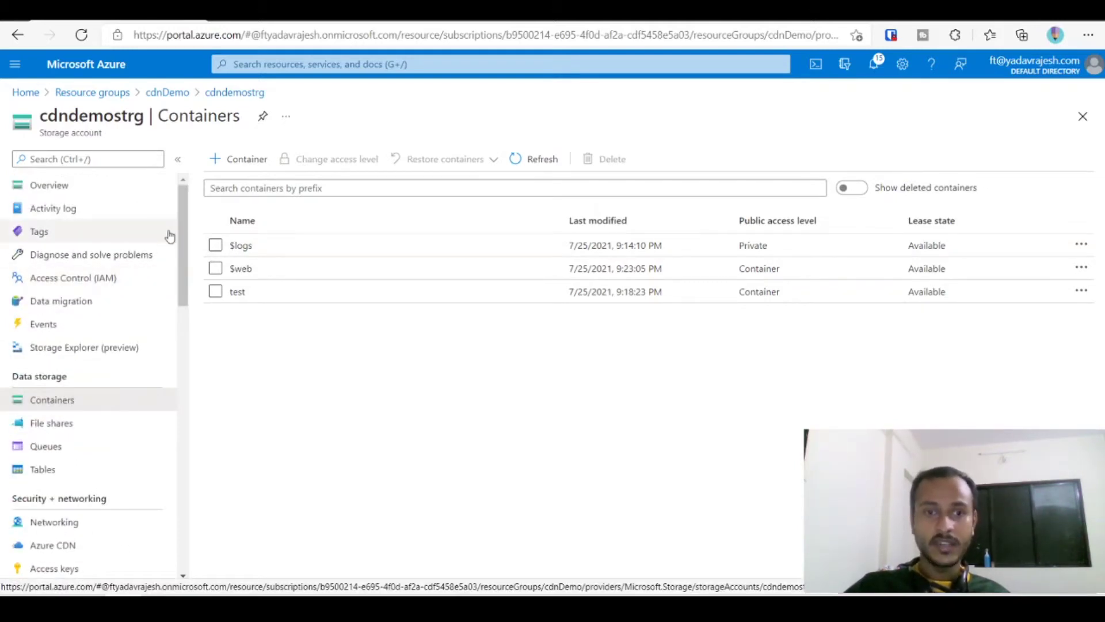
pyautogui.scroll(-2, 158, 258)
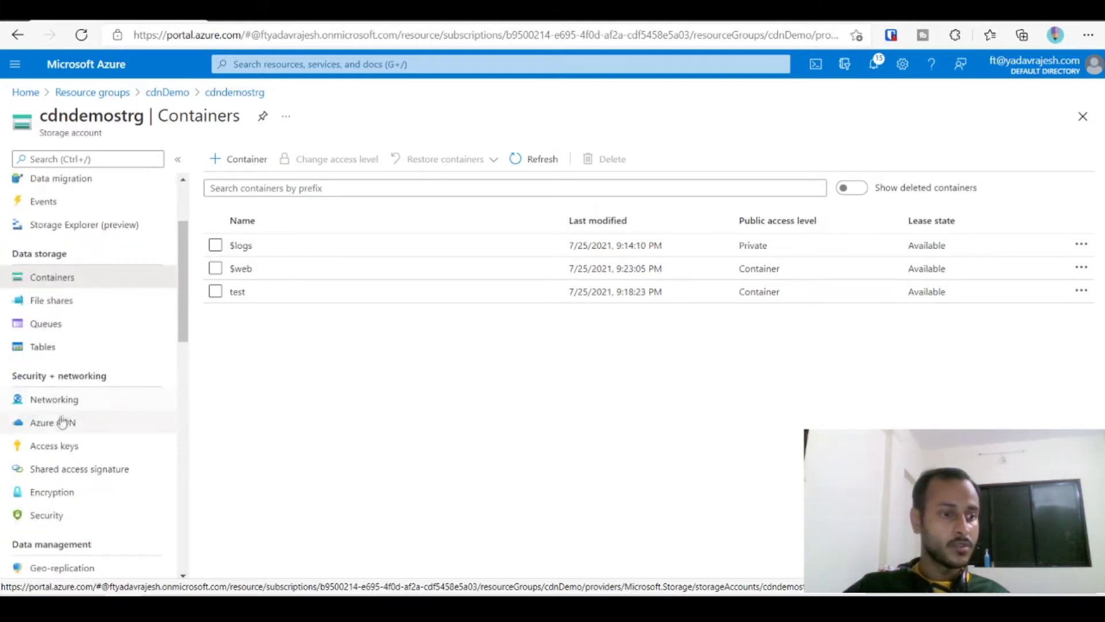
pyautogui.scroll(-2, 66, 424)
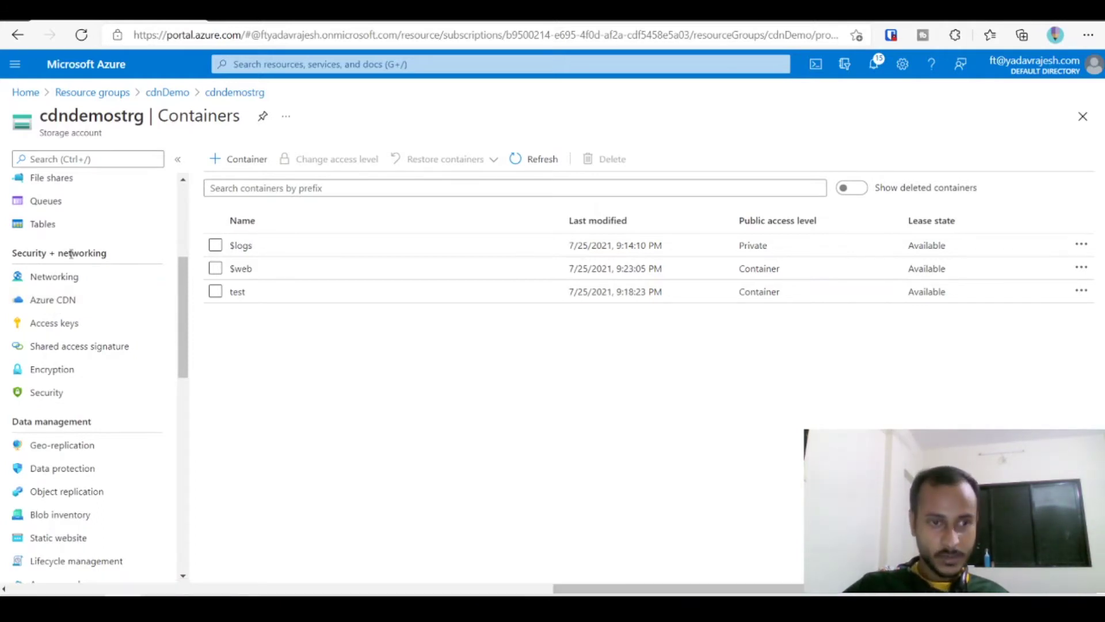
pyautogui.click(52, 306)
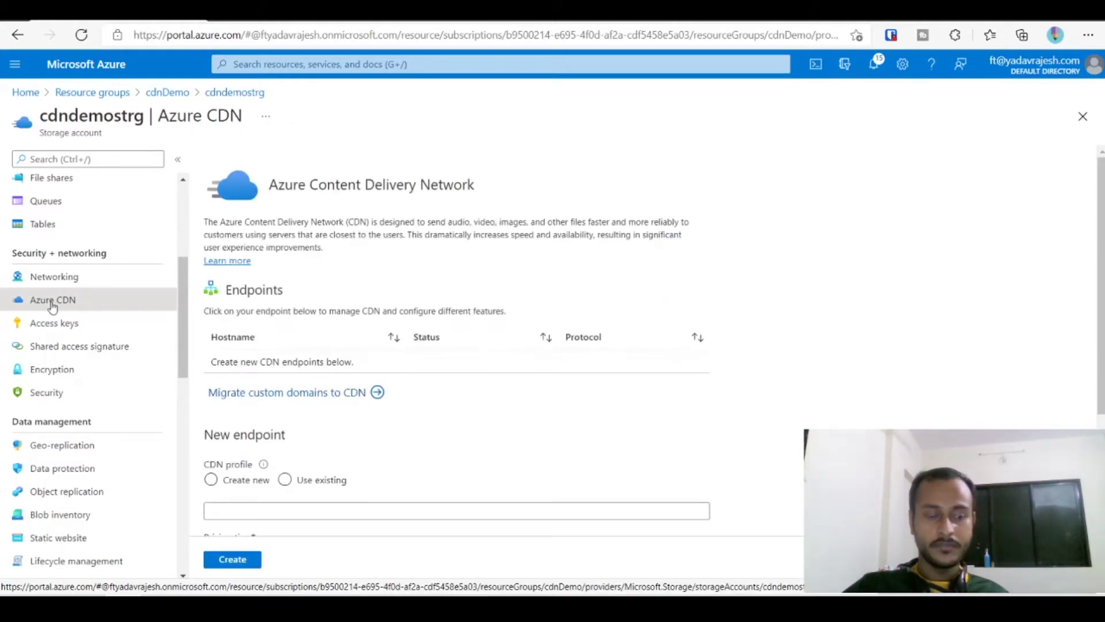
# For the new endpoint, choose to create a CDN profile named testcdn with the Standard Microsoft pricing tier
pyautogui.scroll(-3, 797, 249)
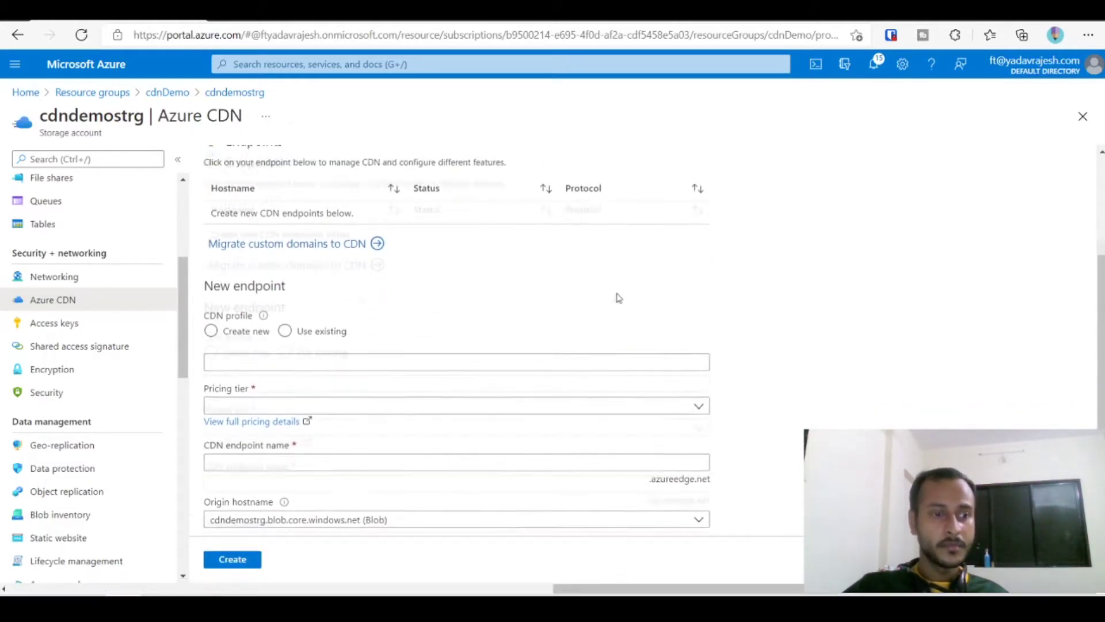
pyautogui.scroll(3, 618, 298)
pyautogui.scroll(-3, 335, 284)
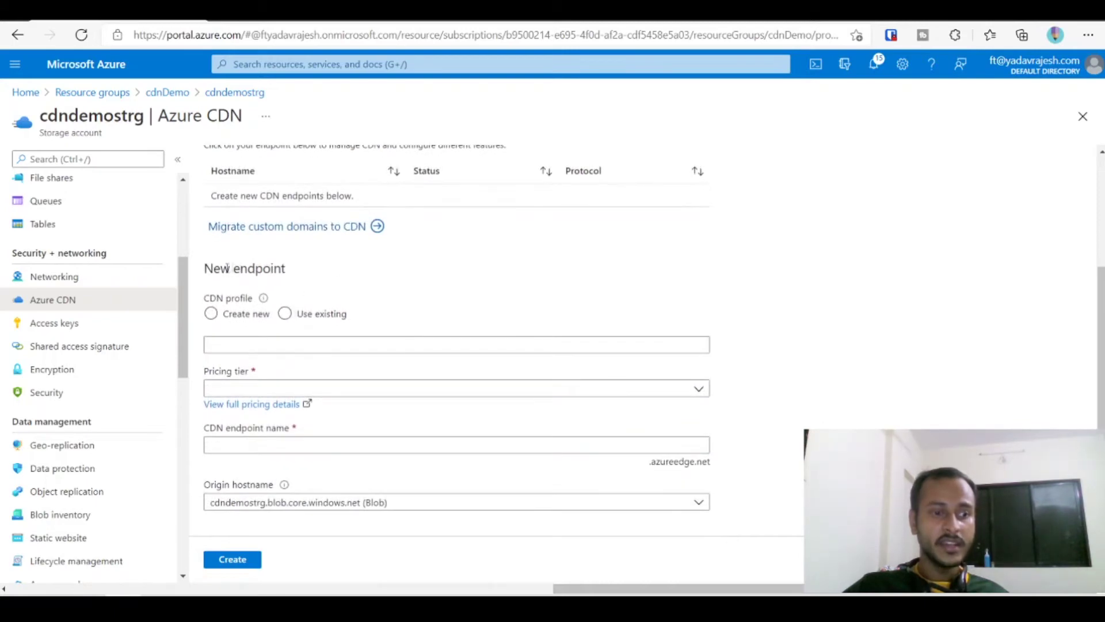
pyautogui.click(251, 314)
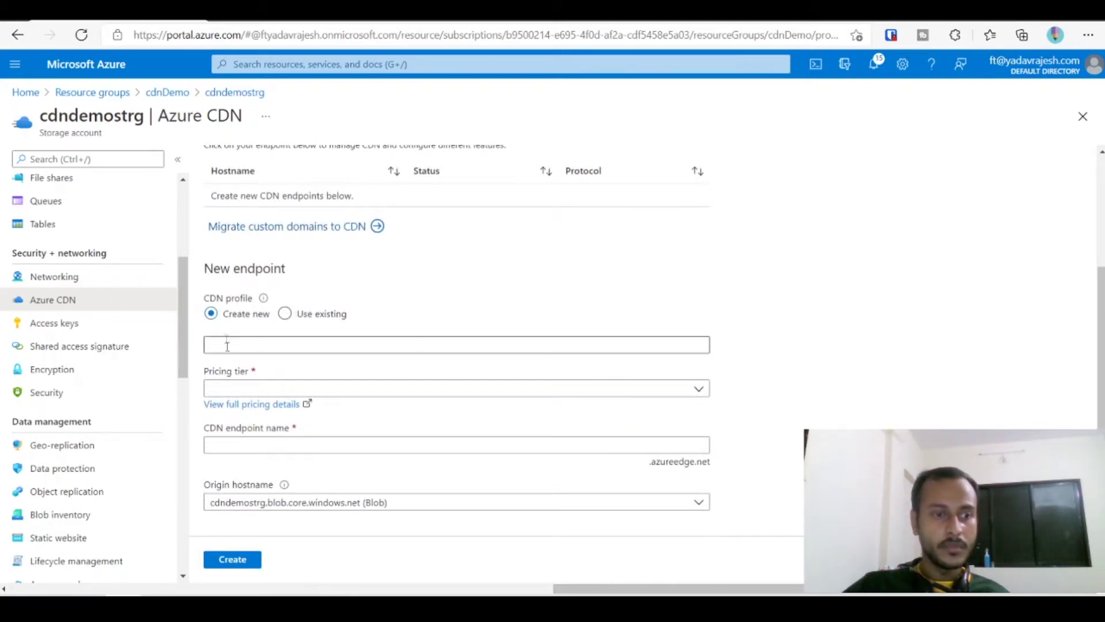
pyautogui.click(259, 340)
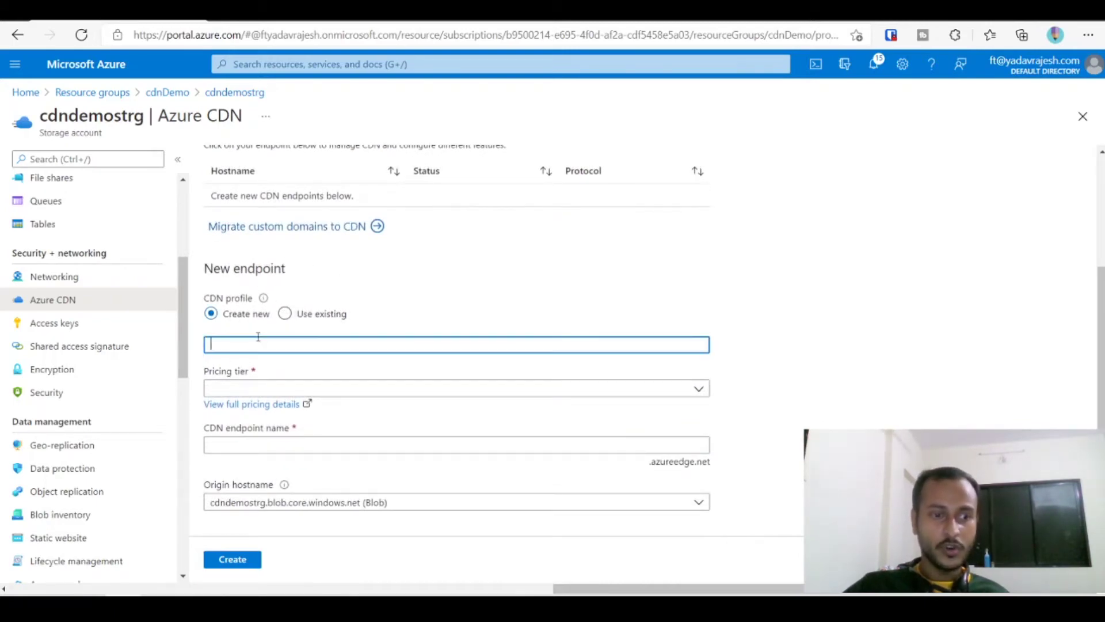
pyautogui.write('test')
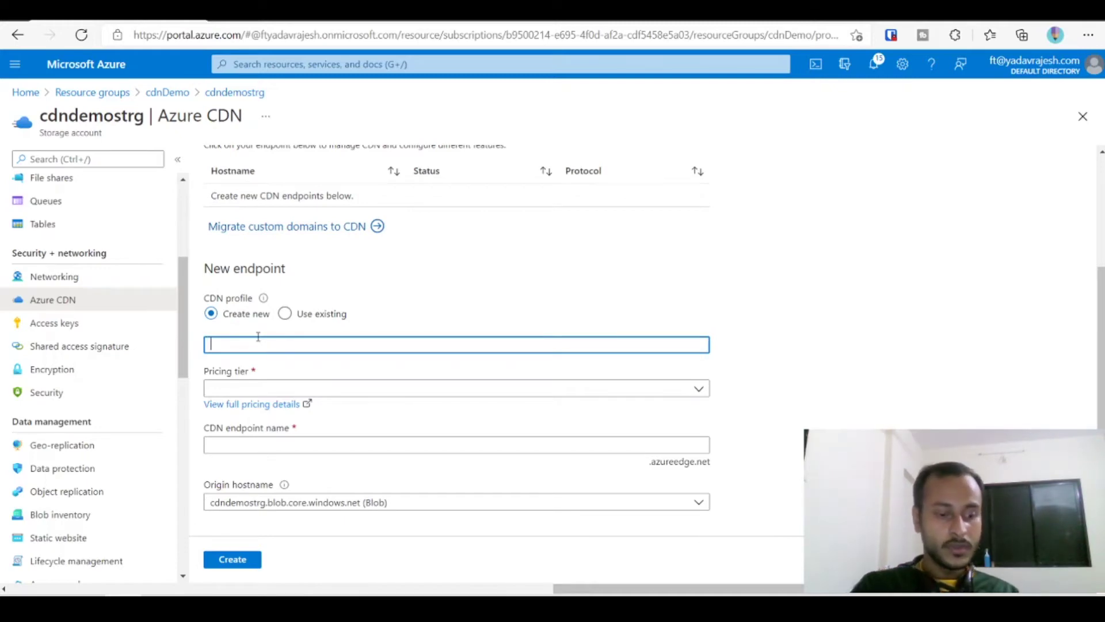
pyautogui.write('cdn')
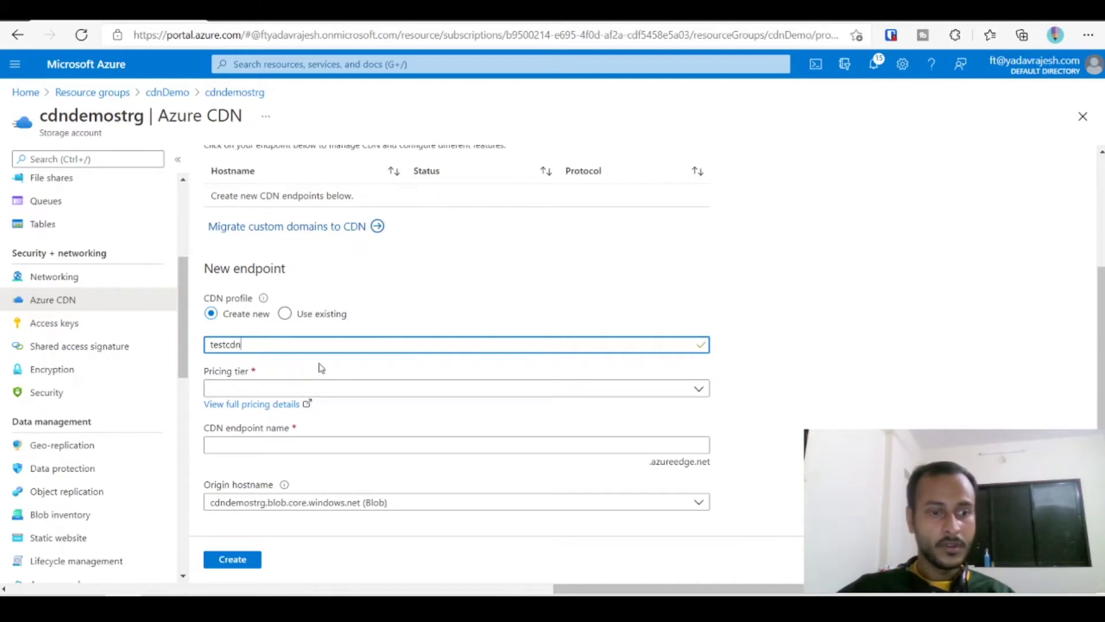
pyautogui.click(314, 392)
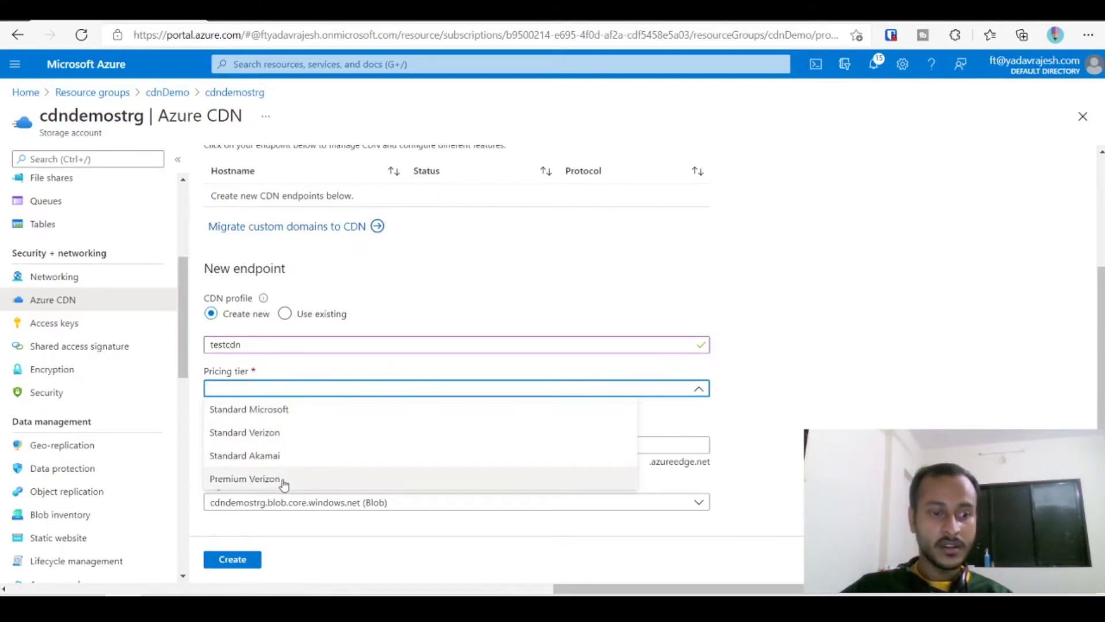
pyautogui.click(311, 409)
# Enter testcdn as the CDN endpoint name
pyautogui.click(342, 443)
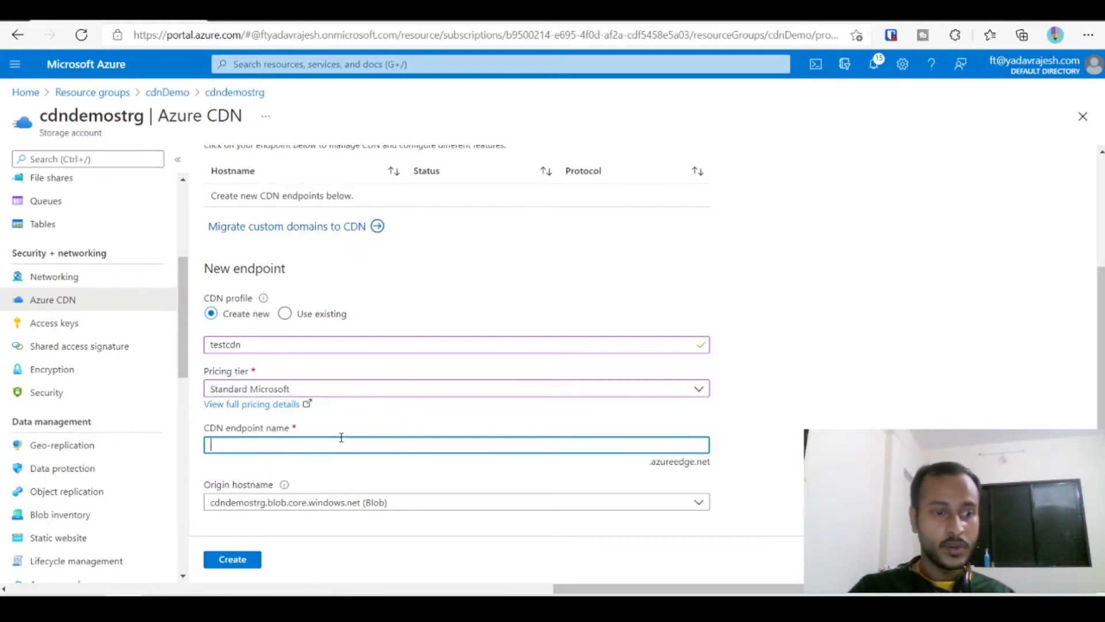
pyautogui.write('test')
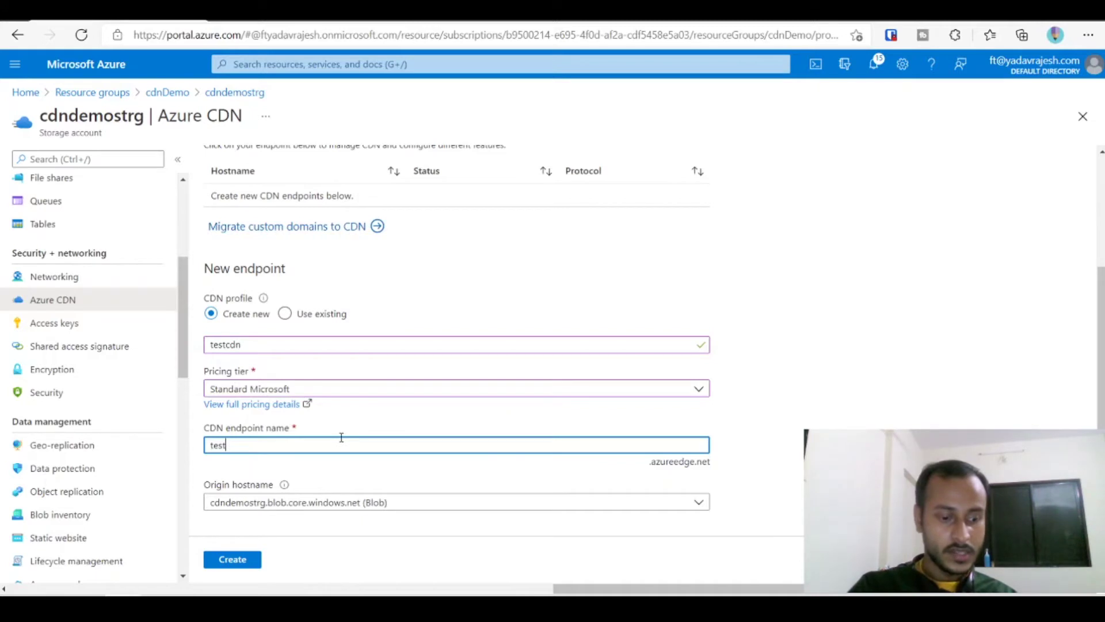
pyautogui.write('cdn')
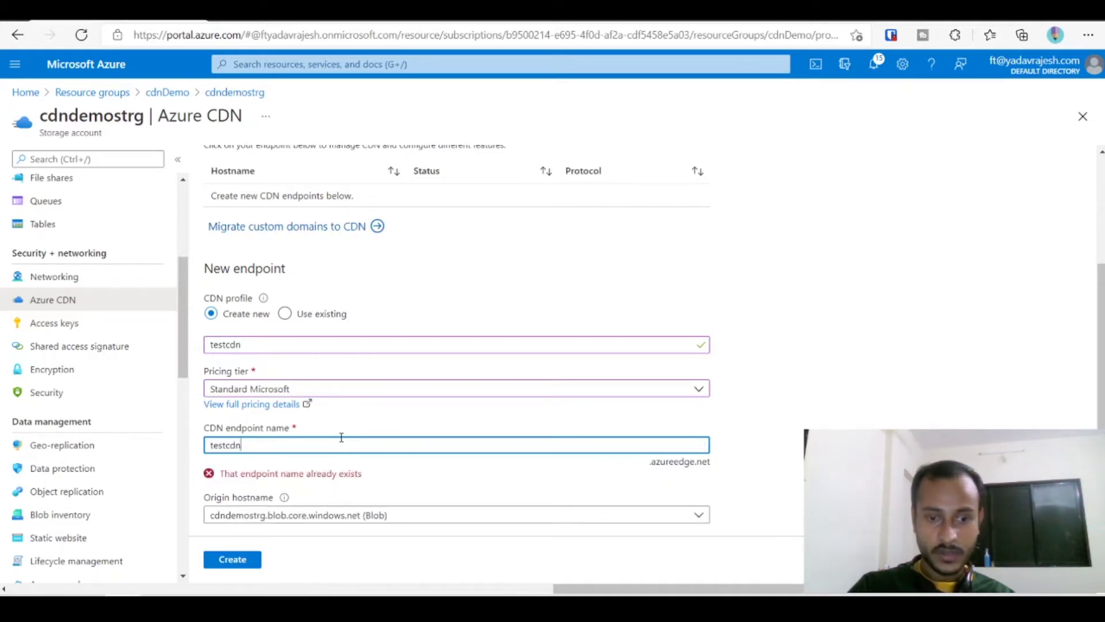
# Change the endpoint name to testcdndemourl, keep the cdndemostrg.blob.core.windows.net (Blob) origin hostname, and create the CDN endpoint
pyautogui.write('demourl')
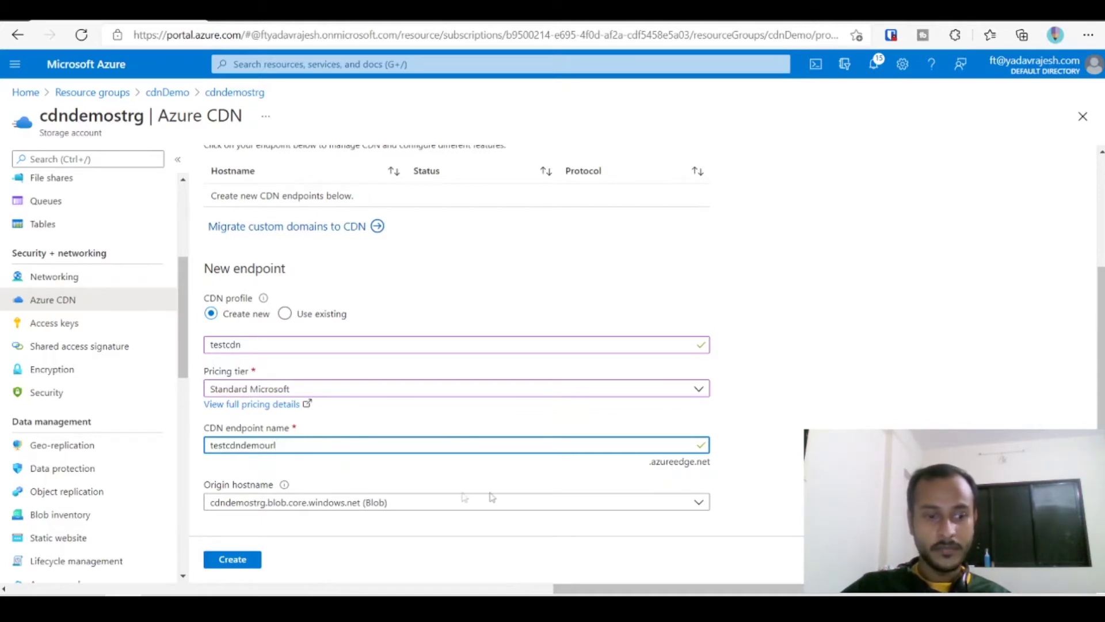
pyautogui.click(403, 506)
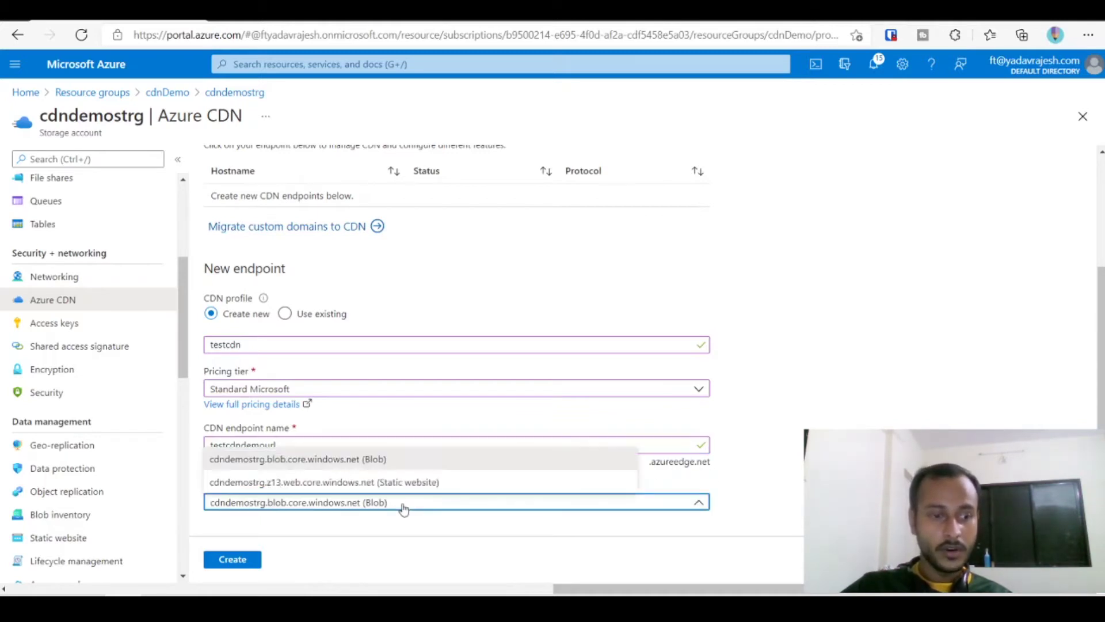
pyautogui.click(362, 460)
pyautogui.click(237, 559)
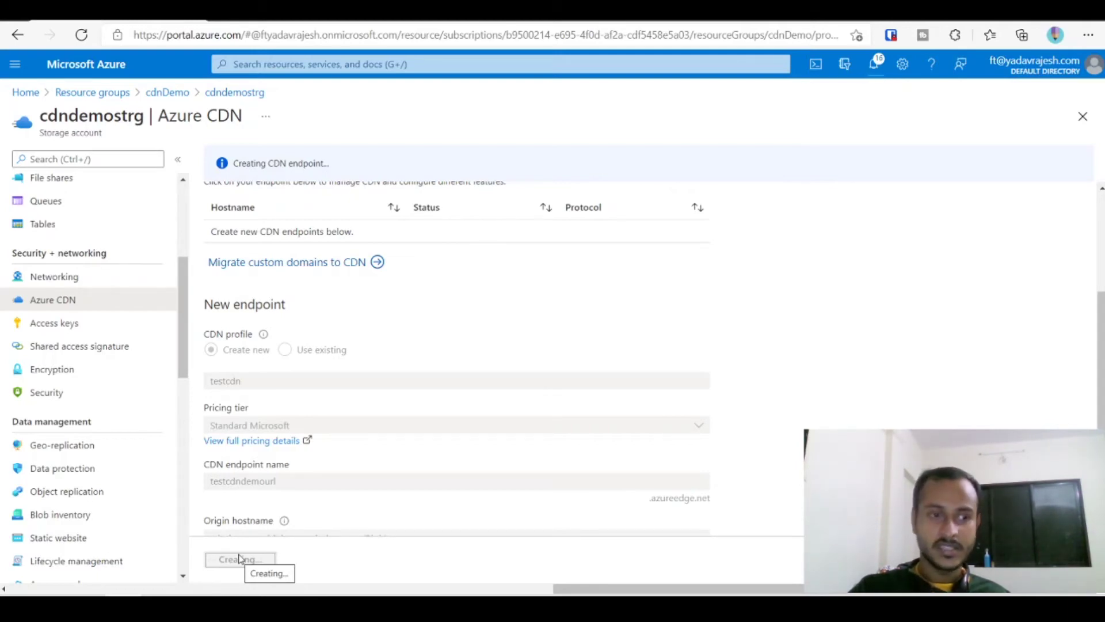
# Check the portal notifications for the endpoint creation, close them, and refresh the Azure CDN page
pyautogui.scroll(3, 447, 360)
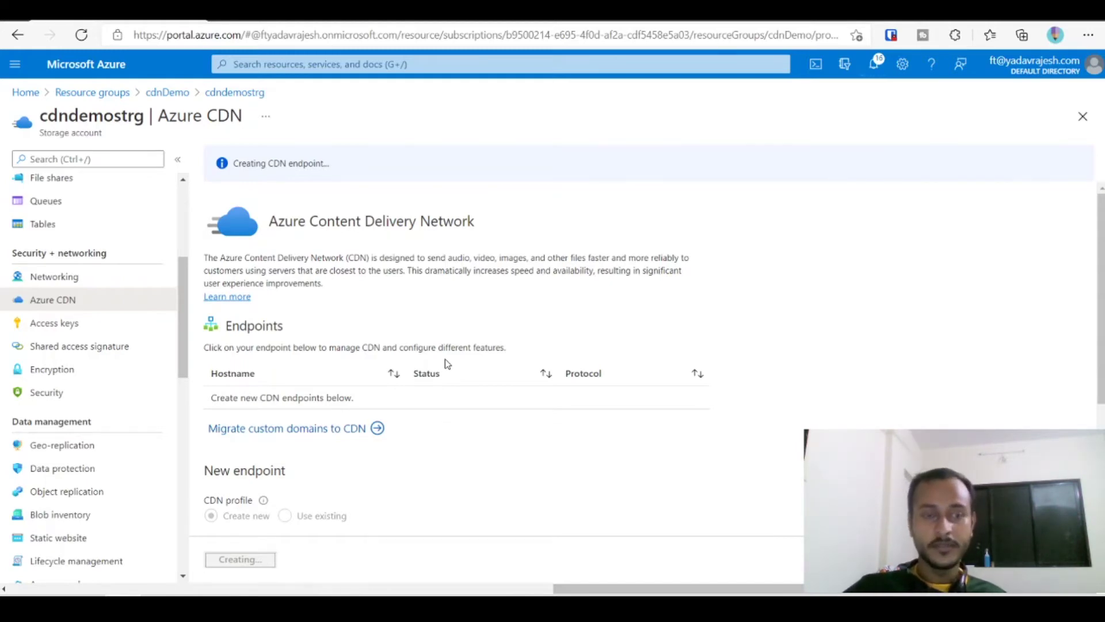
pyautogui.click(875, 64)
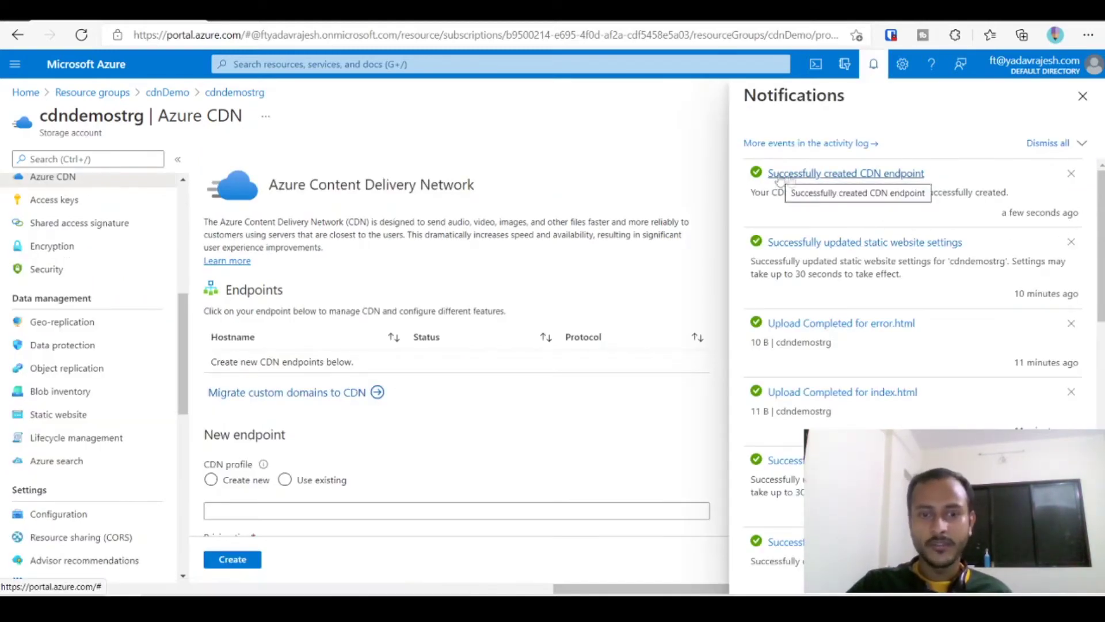
pyautogui.click(1083, 96)
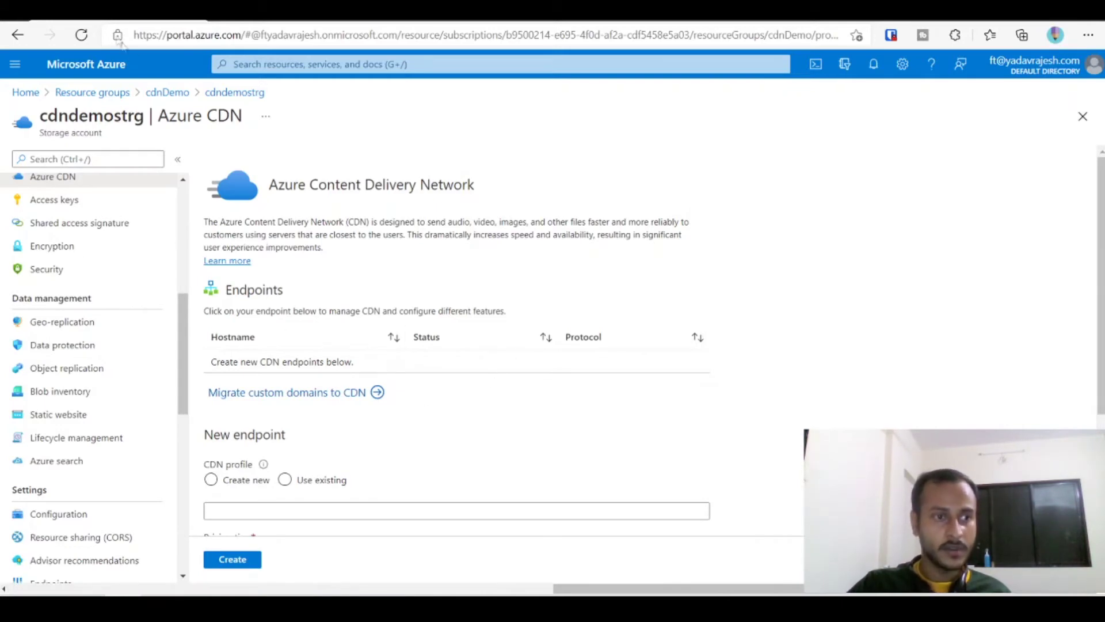
pyautogui.click(81, 34)
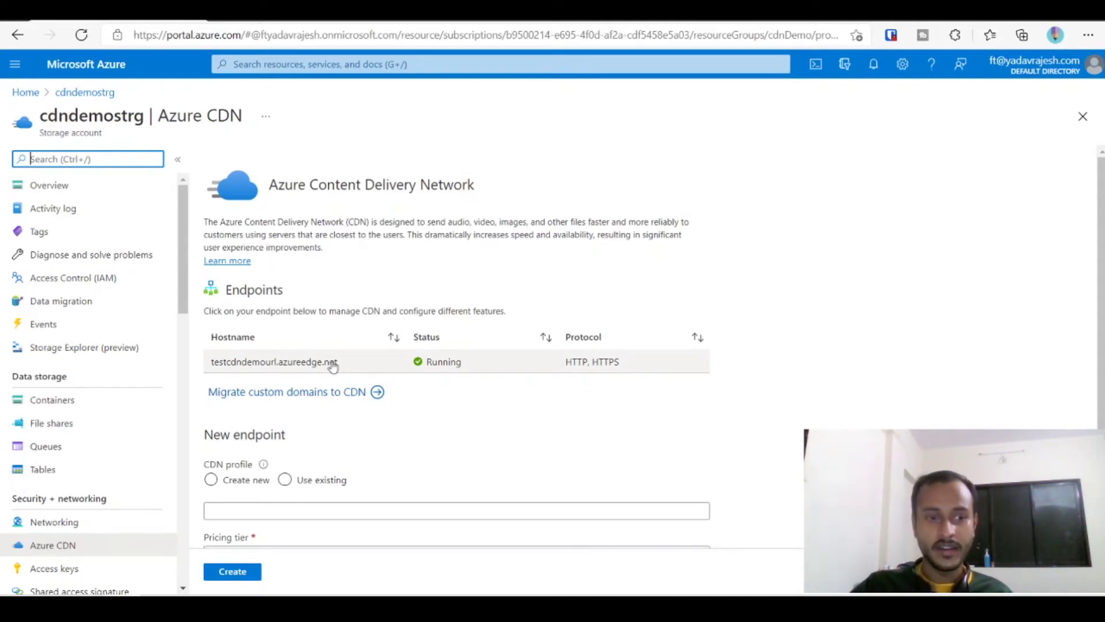
# Copy the new endpoint's hostname and load testcdndemourl.azureedge.net/test/azure.png in place of the blob URL of the Azure image
pyautogui.moveTo(338, 364); pyautogui.dragTo(208, 372)
pyautogui.hotkey('ctrl', 'c')
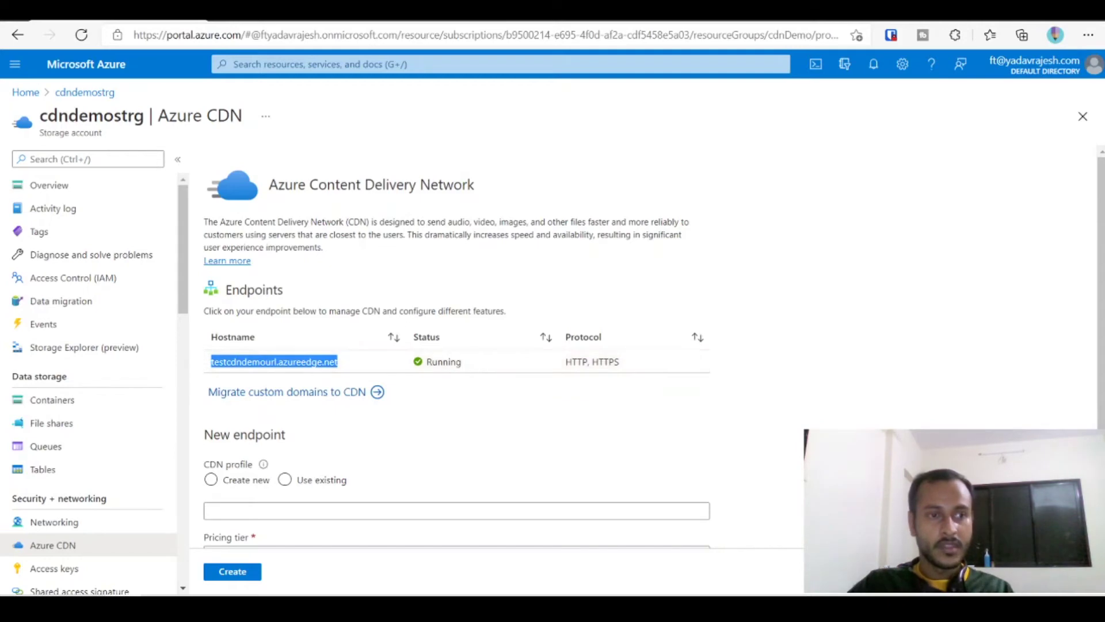
pyautogui.hotkey('ctrl', 'tab')
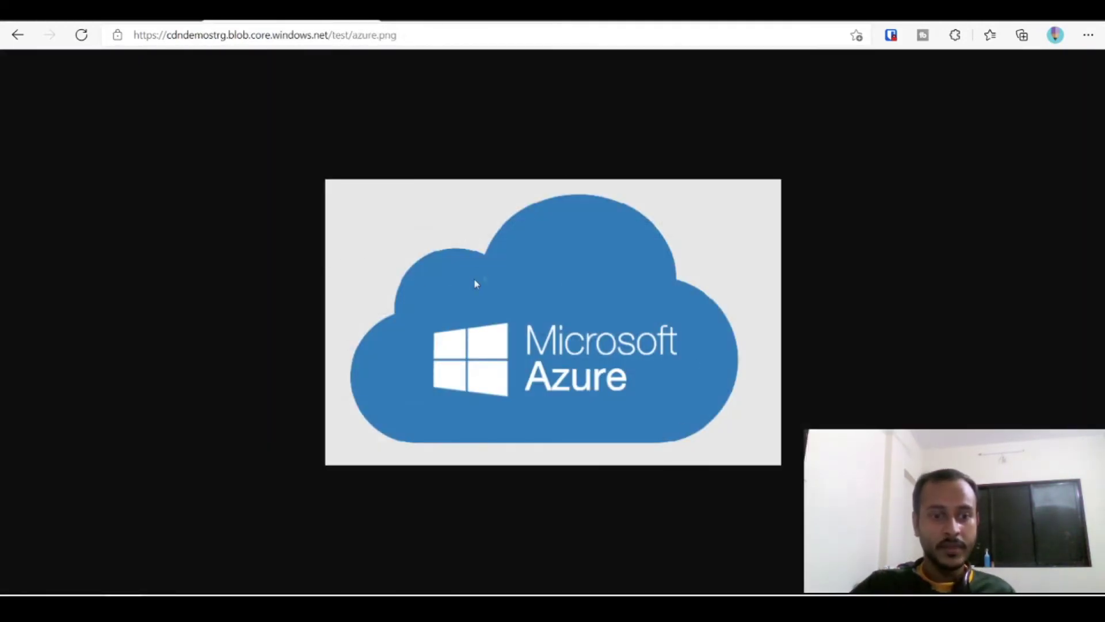
pyautogui.moveTo(329, 36); pyautogui.dragTo(122, 44)
pyautogui.hotkey('ctrl', 'v')
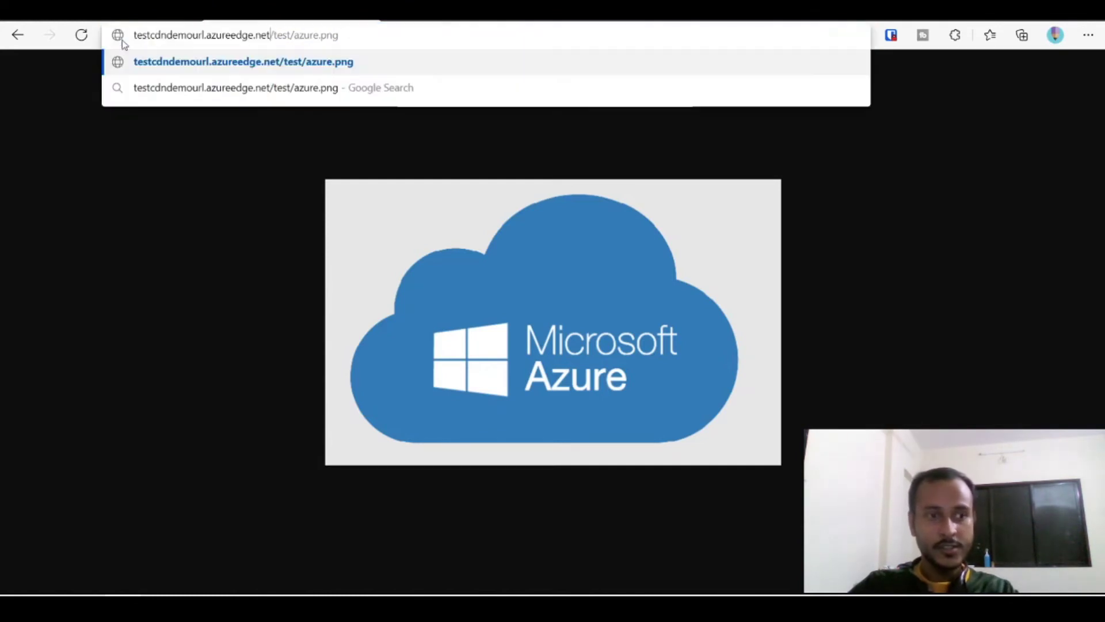
pyautogui.click(312, 70)
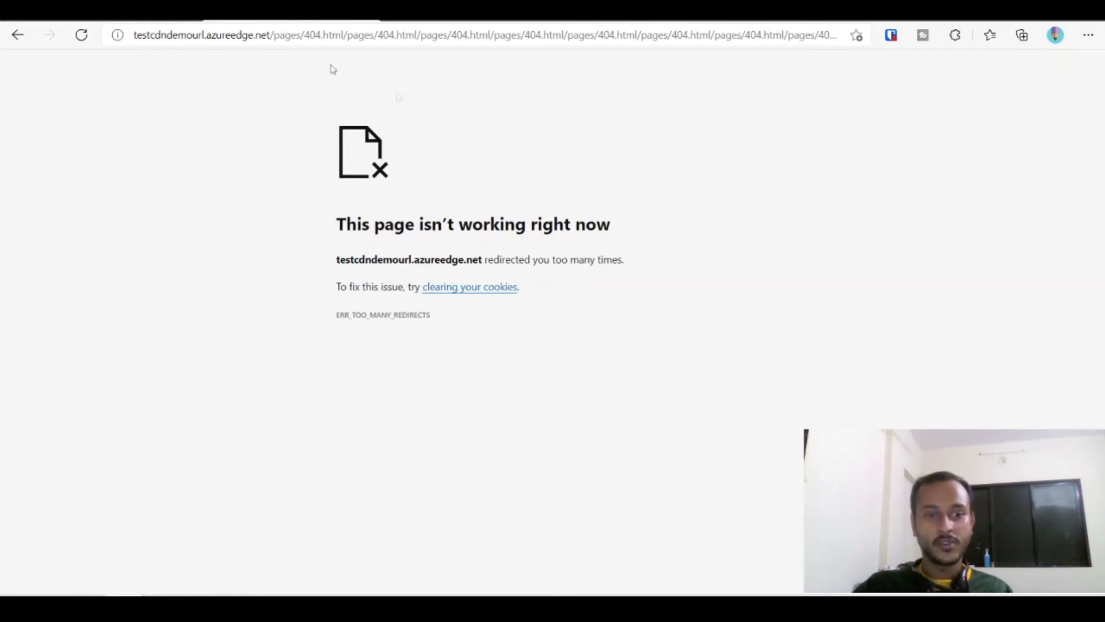
pyautogui.moveTo(632, 266); pyautogui.dragTo(331, 259)
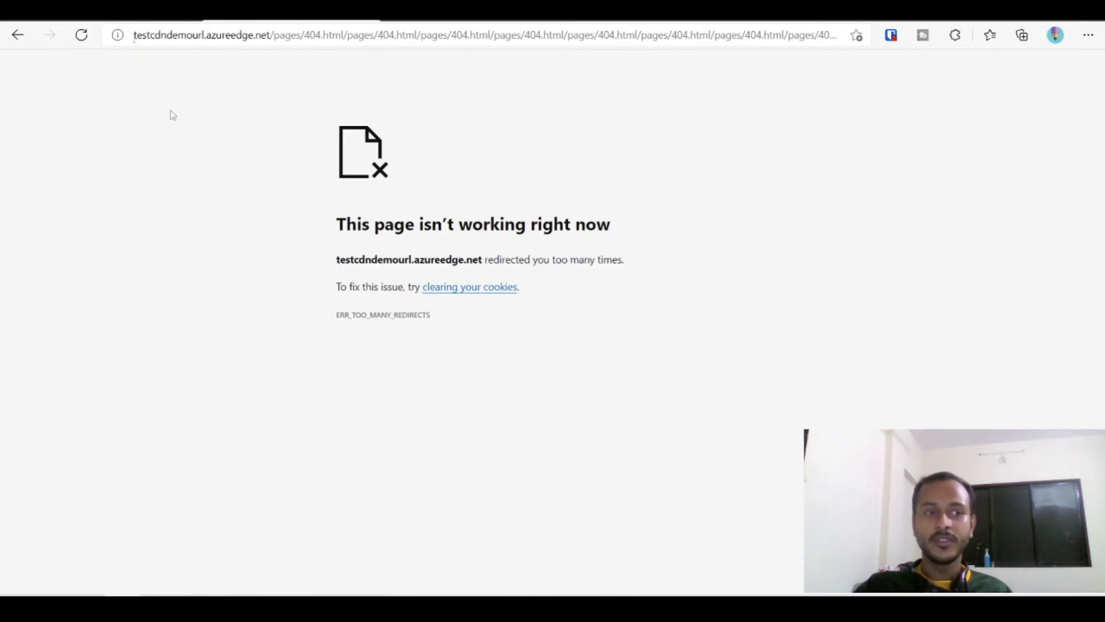
# Return to the storage account's Azure CDN page in the portal and open the testcdndemourl.azureedge.net endpoint
pyautogui.click(103, 12)
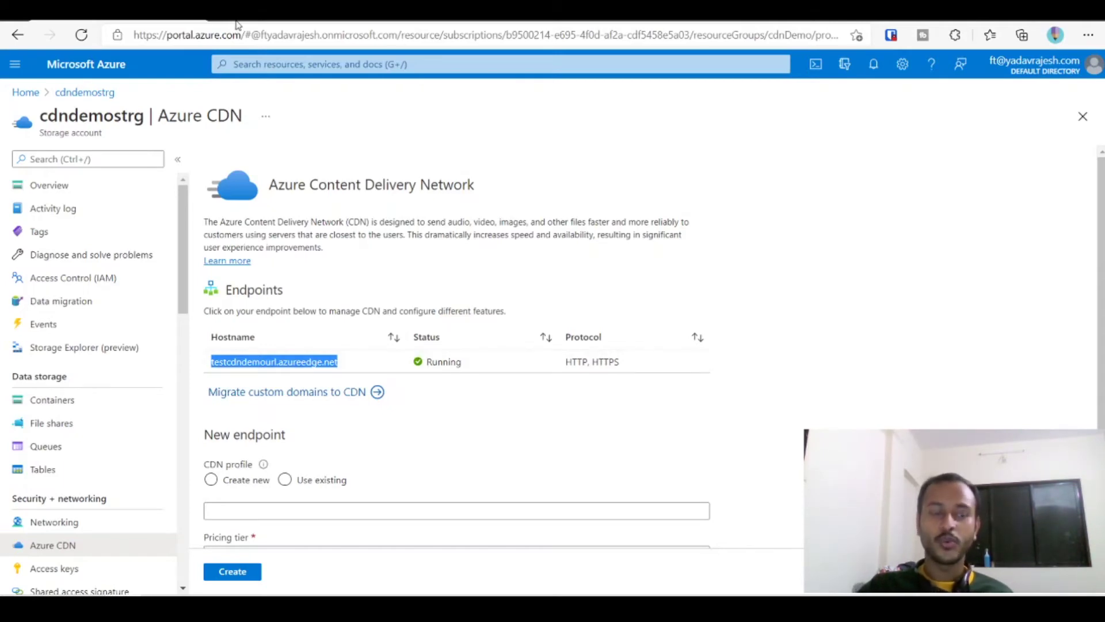
pyautogui.hotkey('ctrl', 'l')
pyautogui.hotkey('ctrl', 'v')
pyautogui.press('Return')
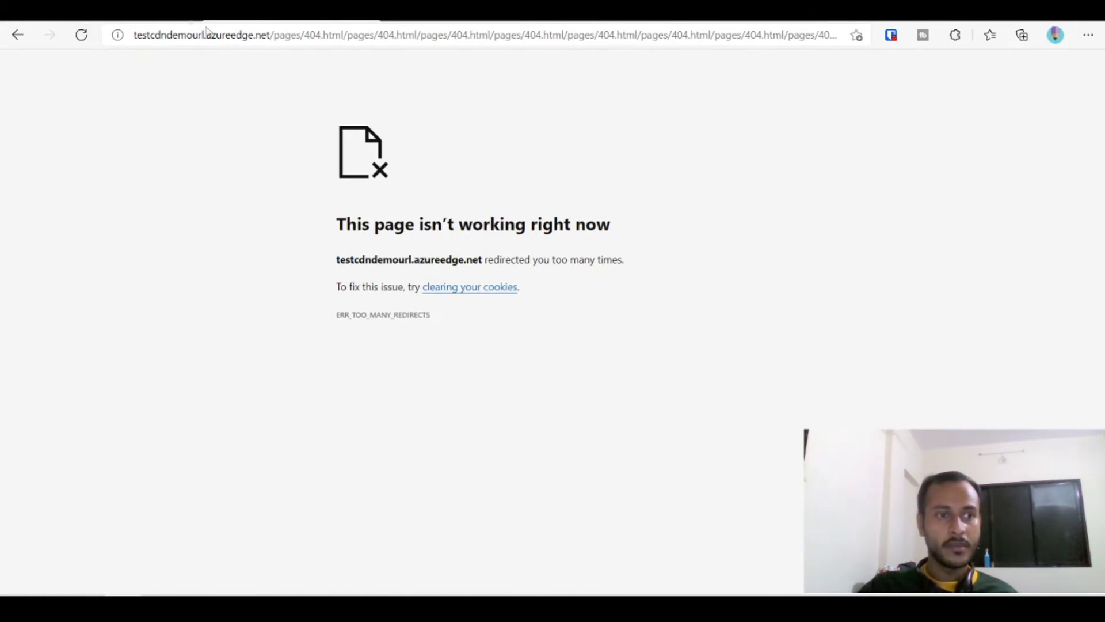
pyautogui.hotkey('alt', 'Left')
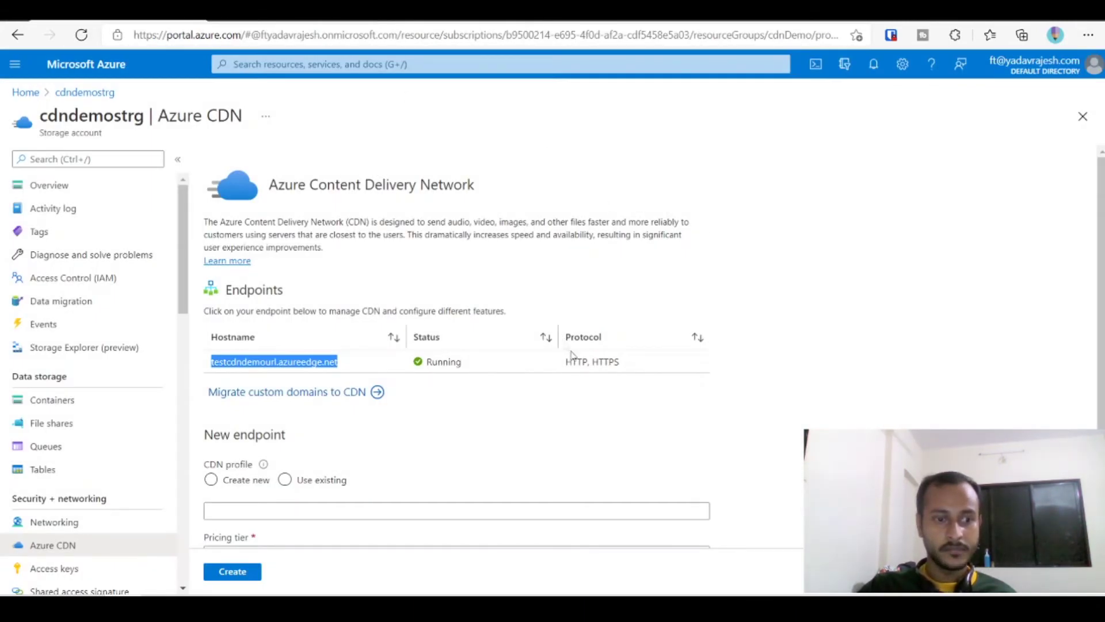
pyautogui.click(615, 396)
pyautogui.moveTo(346, 368); pyautogui.dragTo(212, 370)
pyautogui.click(296, 368)
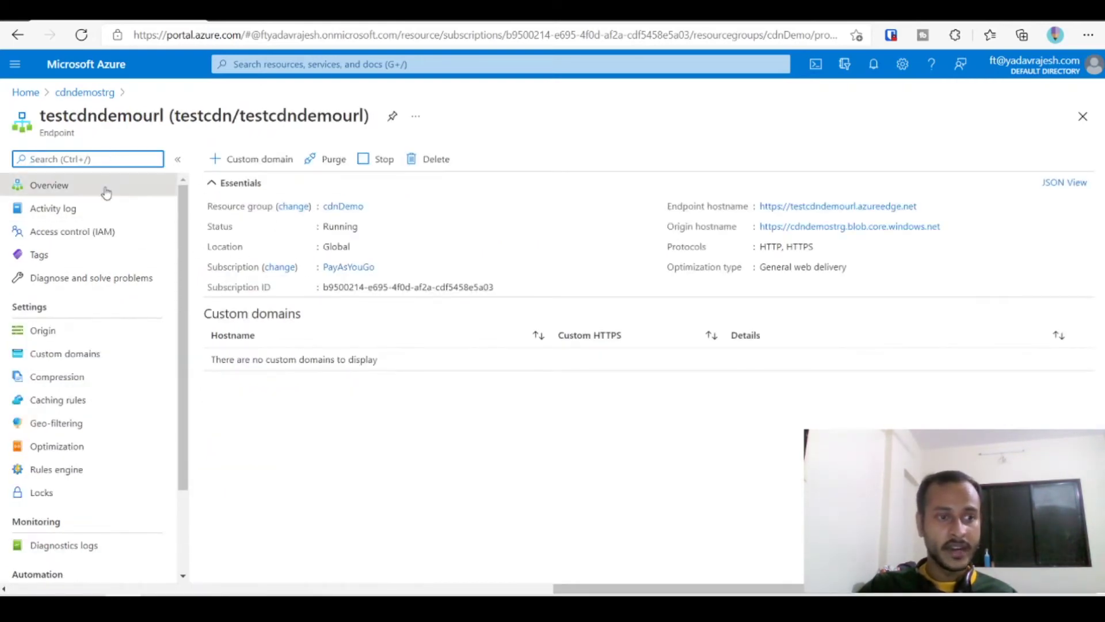
# Review the essentials on the testcdndemourl endpoint's overview and copy its endpoint hostname
pyautogui.doubleClick(57, 133)
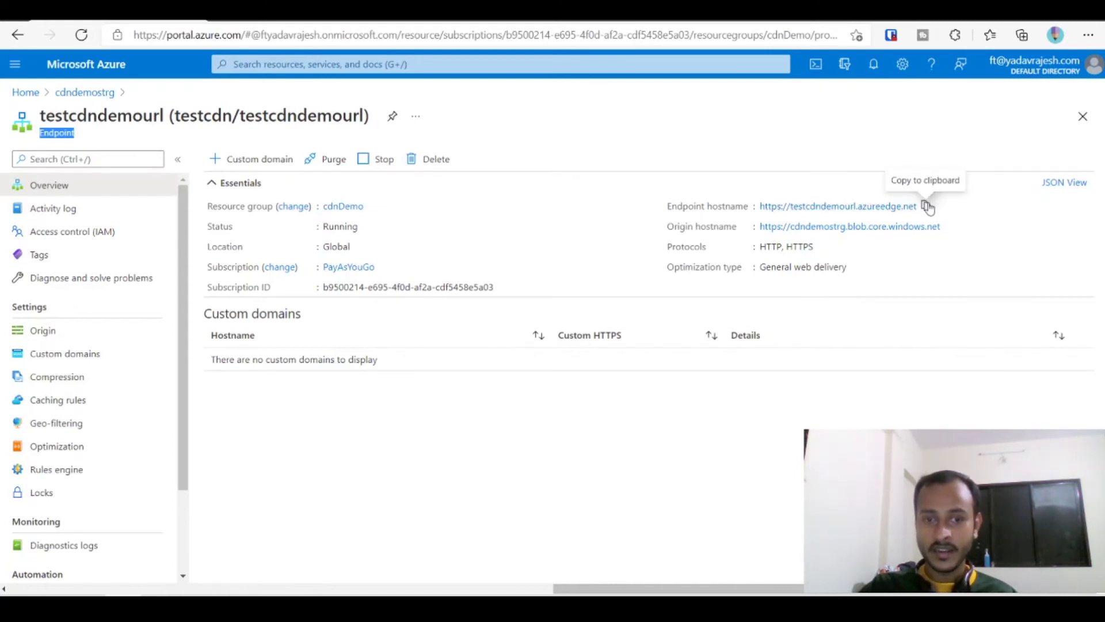
pyautogui.click(927, 206)
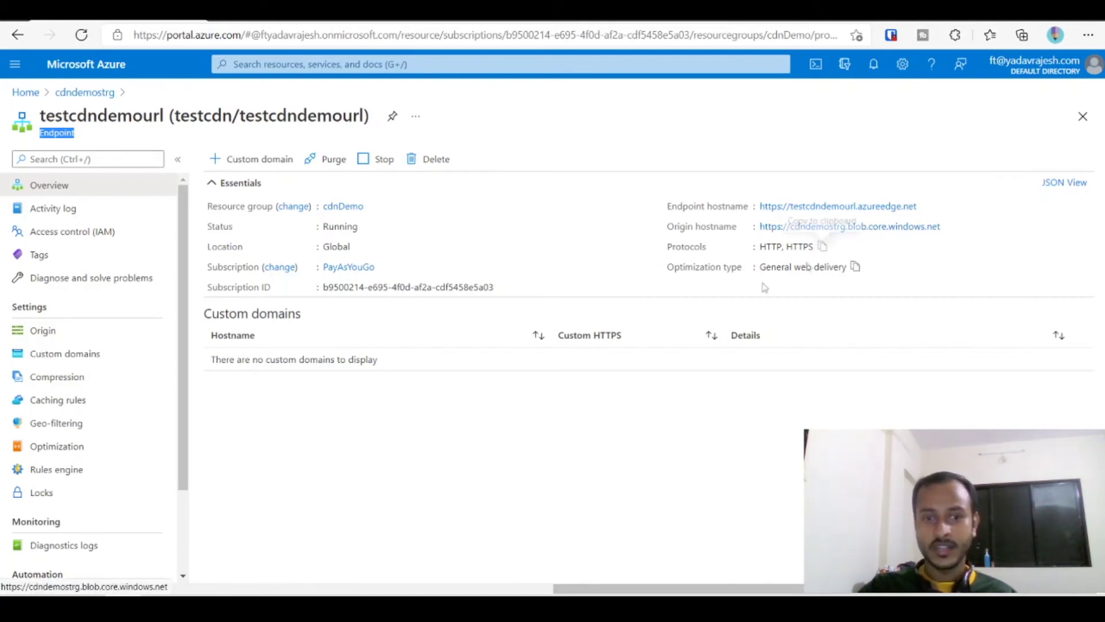
# Examine the endpoint's Compression settings, including the full list of formats to compress
pyautogui.scroll(-2, 131, 412)
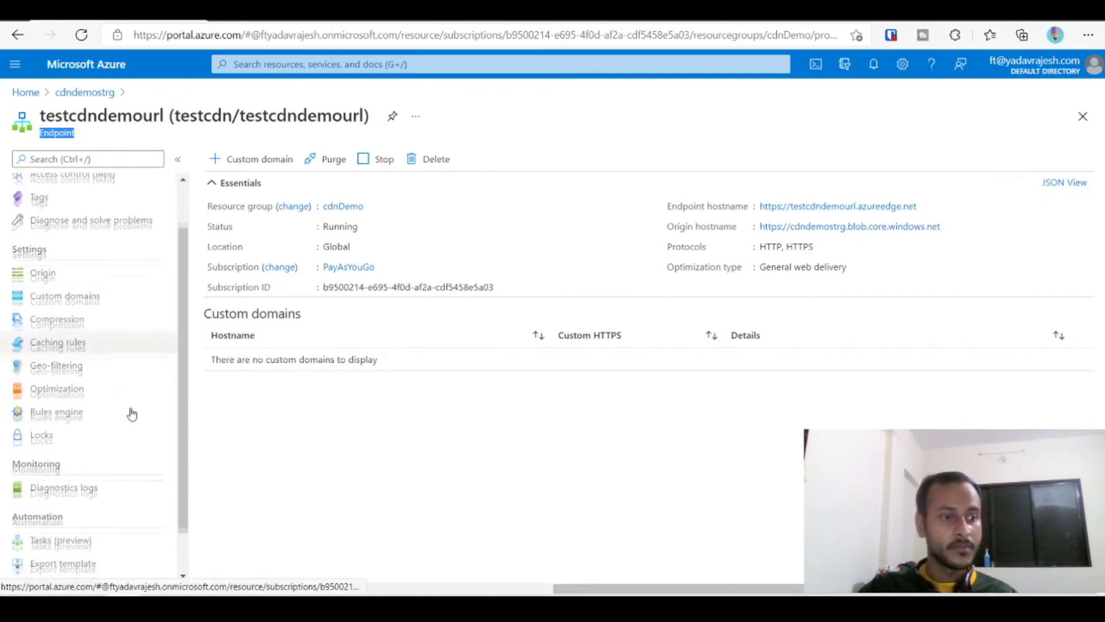
pyautogui.click(61, 324)
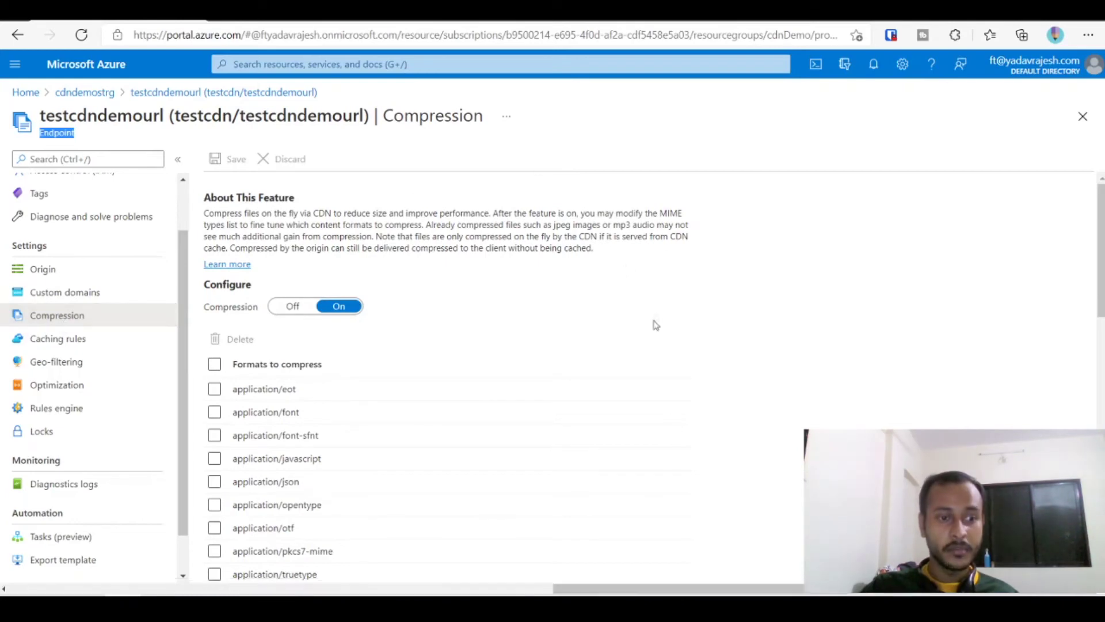
pyautogui.scroll(-5, 598, 360)
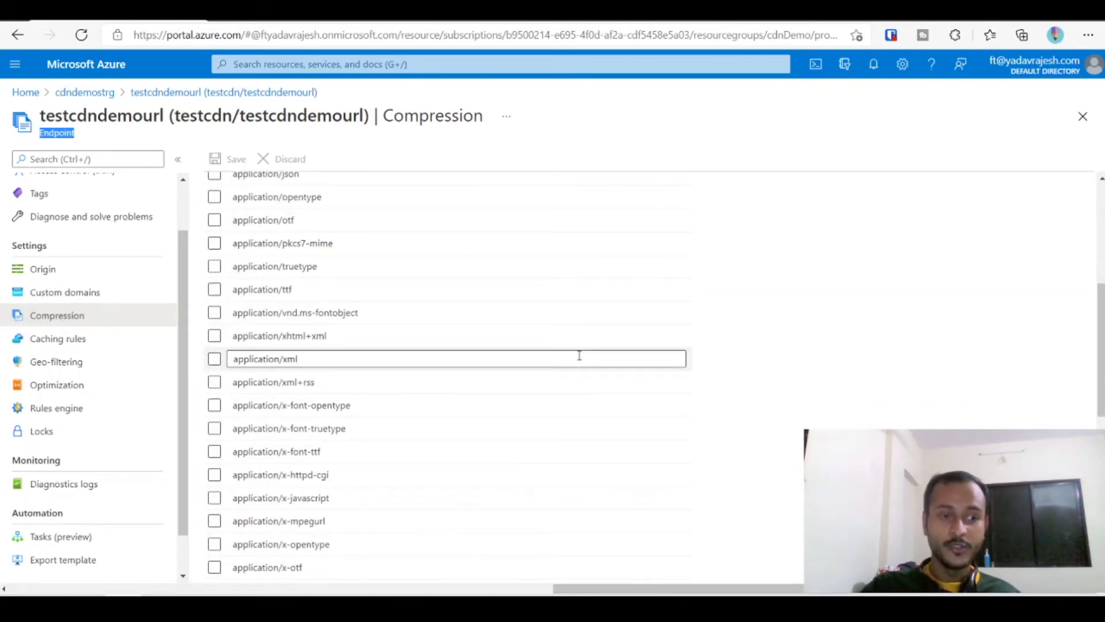
pyautogui.scroll(-5, 580, 355)
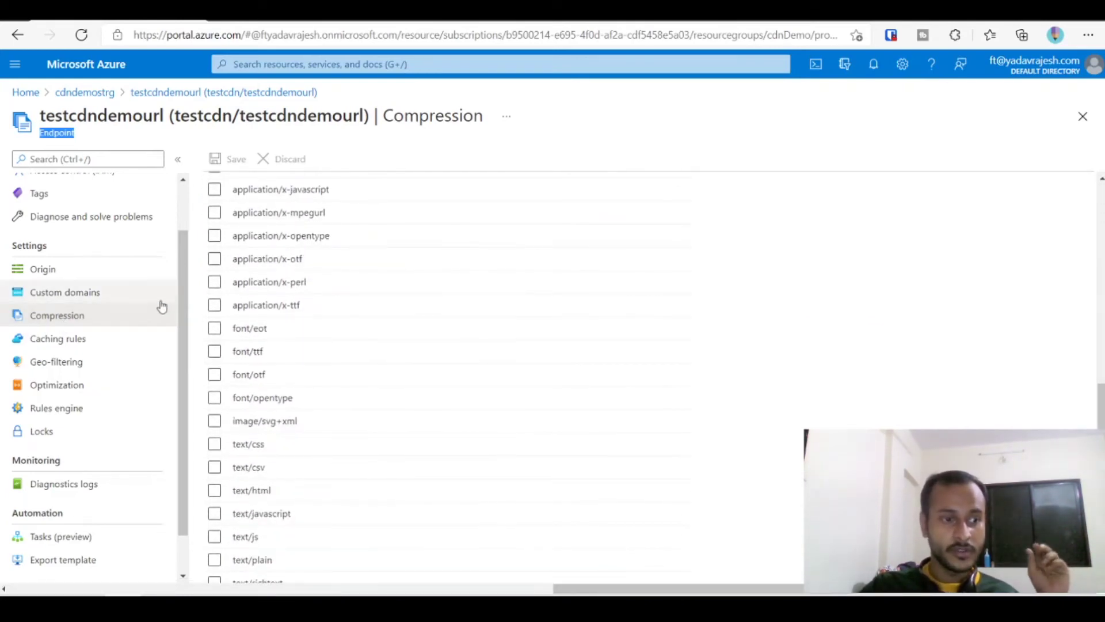
# Open the caching rules of the testcdndemourl endpoint
pyautogui.click(87, 342)
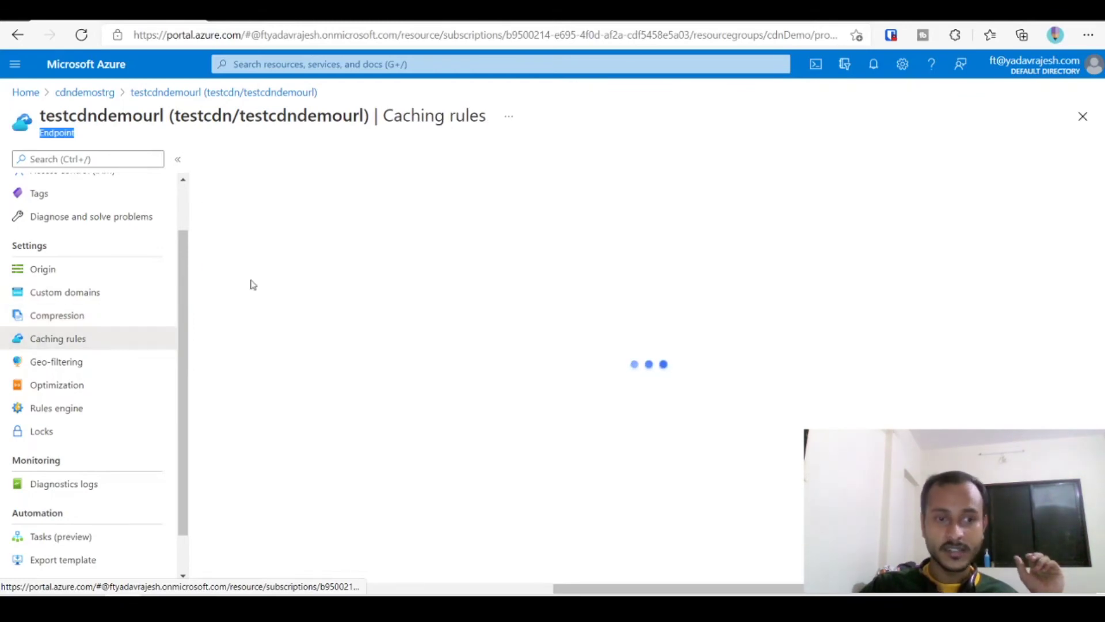